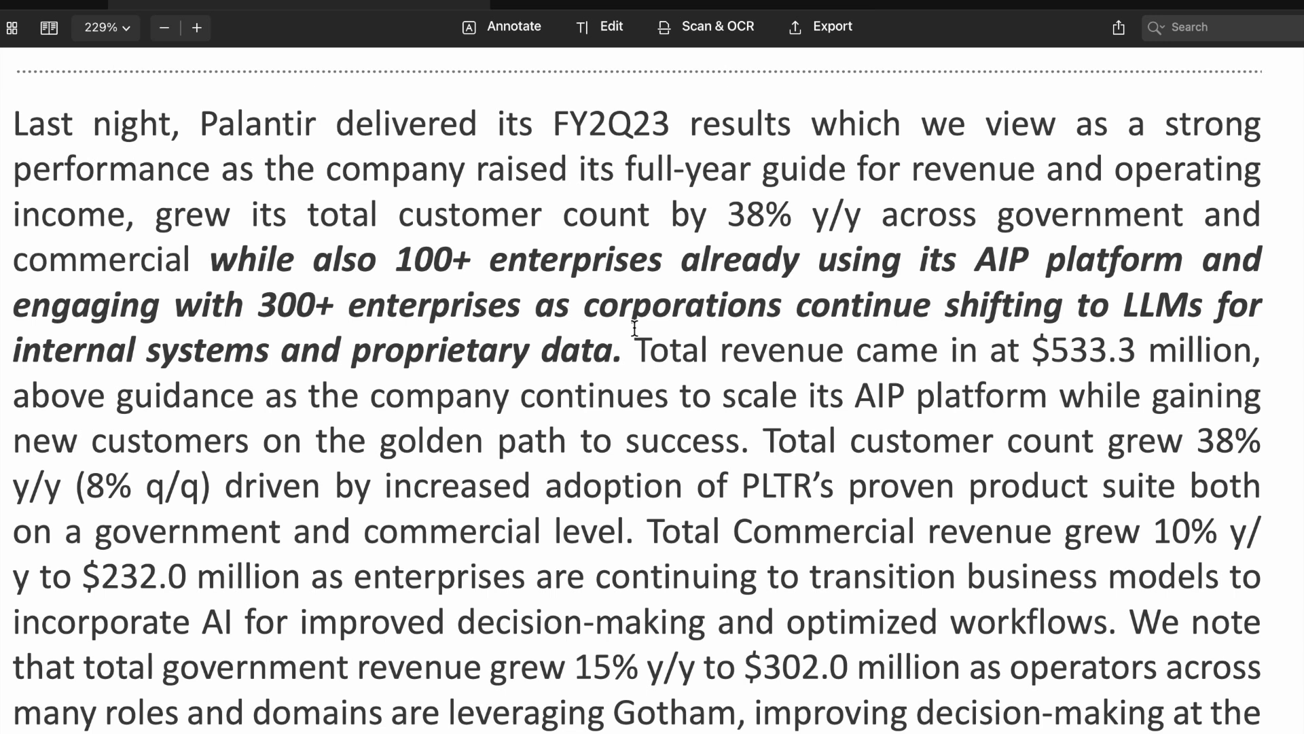
scroll(634, 329, "up", 3)
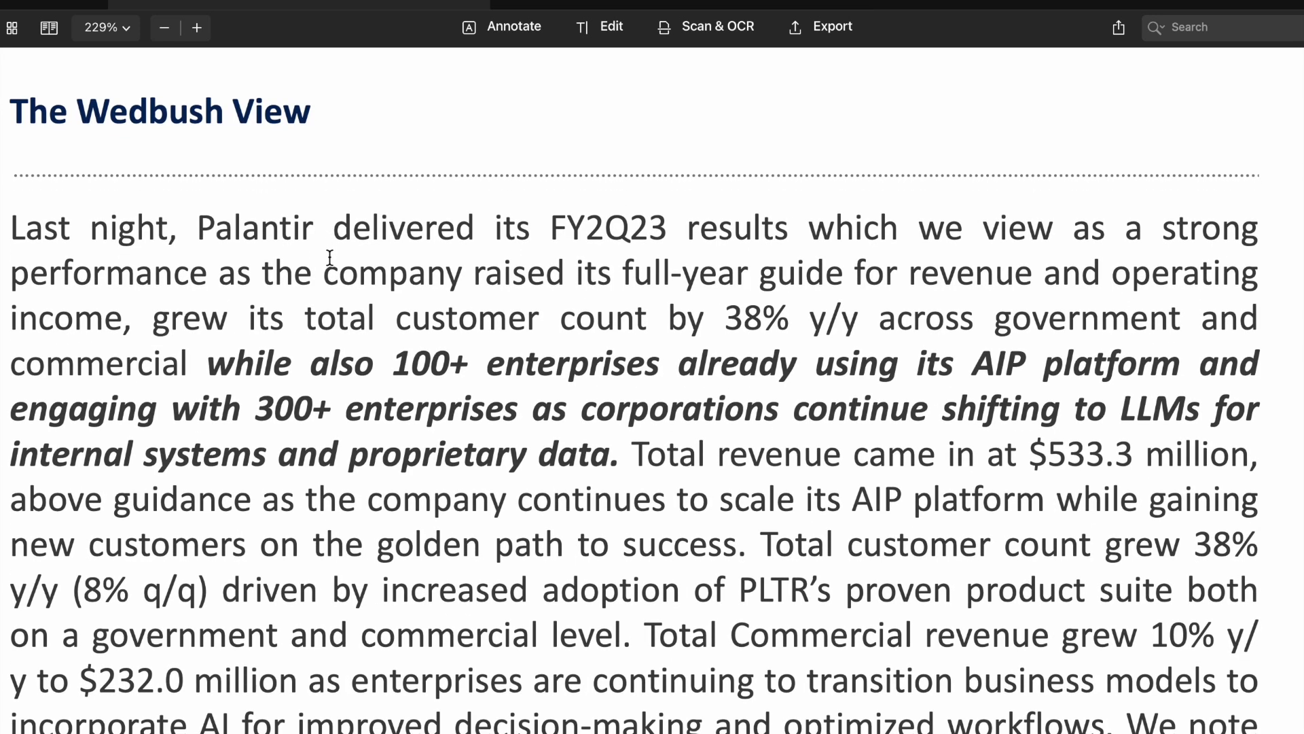
- Highlight the Wedbush View passages on Palantir's FY2Q23 results and enterprise AIP adoption
left_click_drag(13, 115, 329, 115)
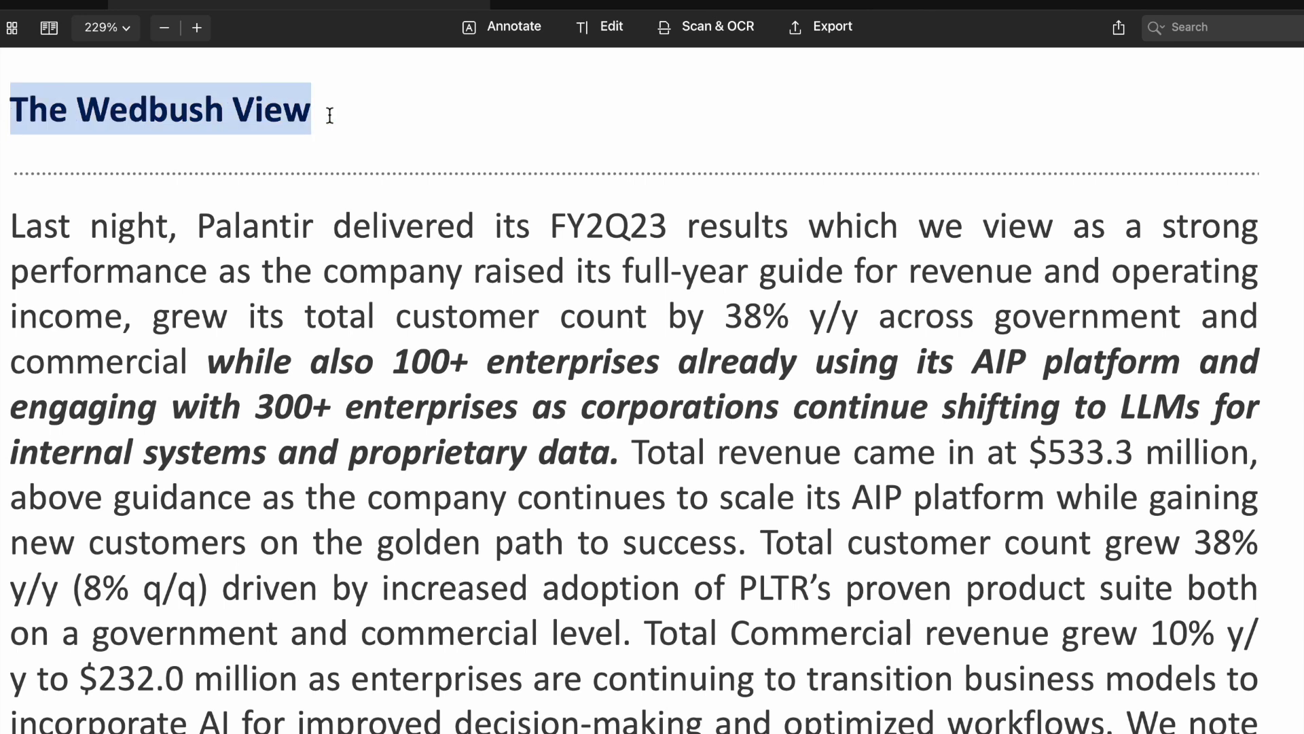
scroll(449, 161, "down", 3)
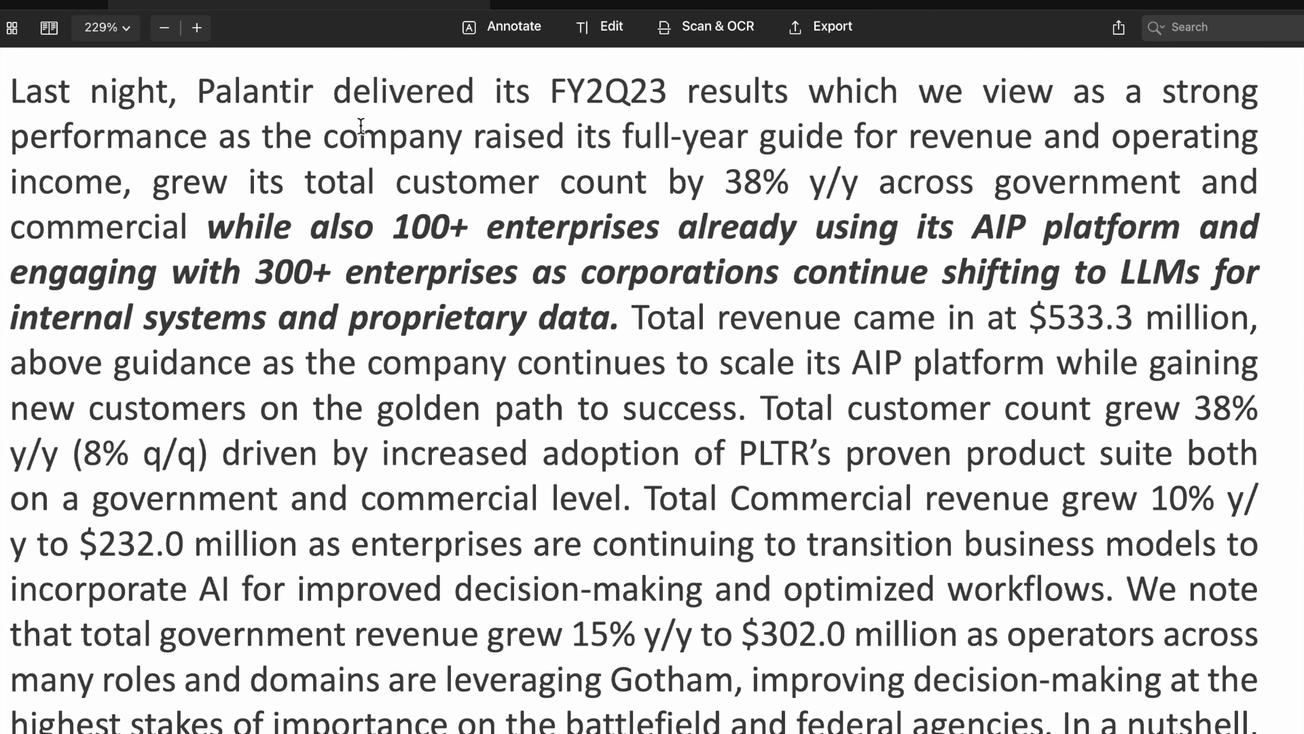
left_click_drag(195, 91, 668, 90)
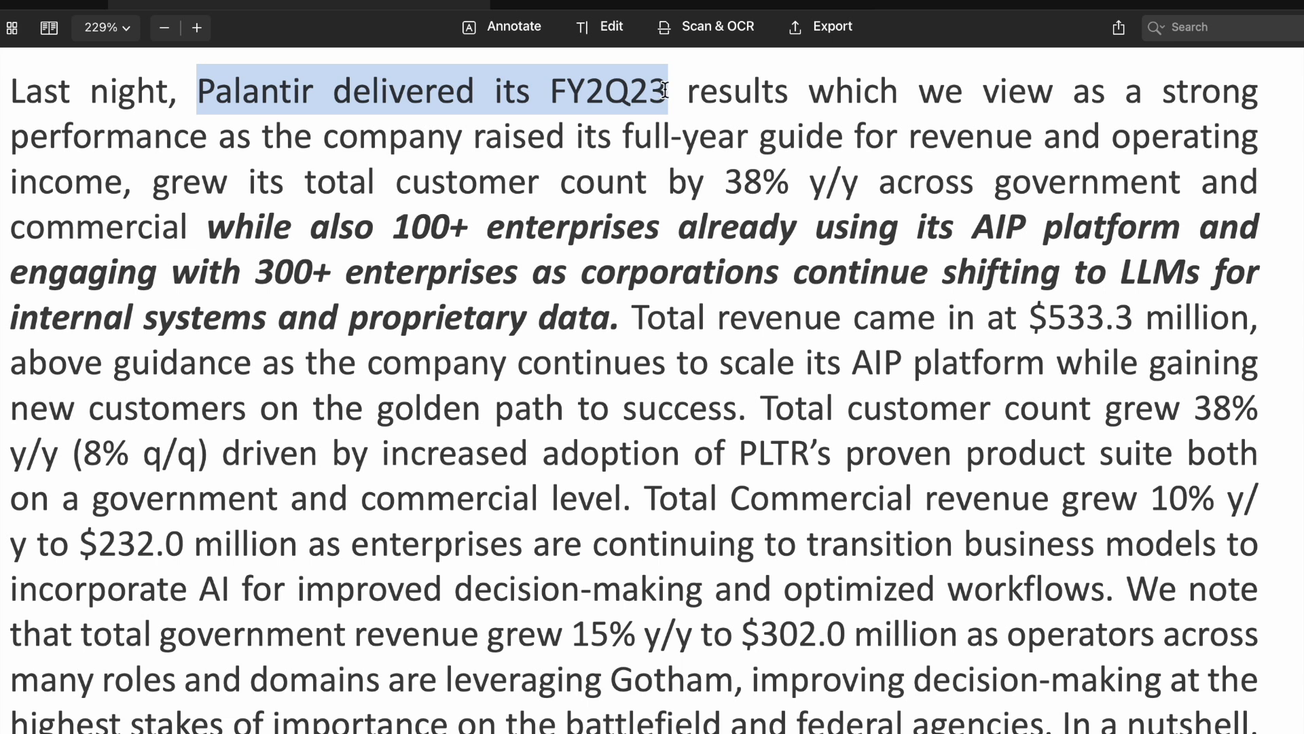
left_click(303, 153)
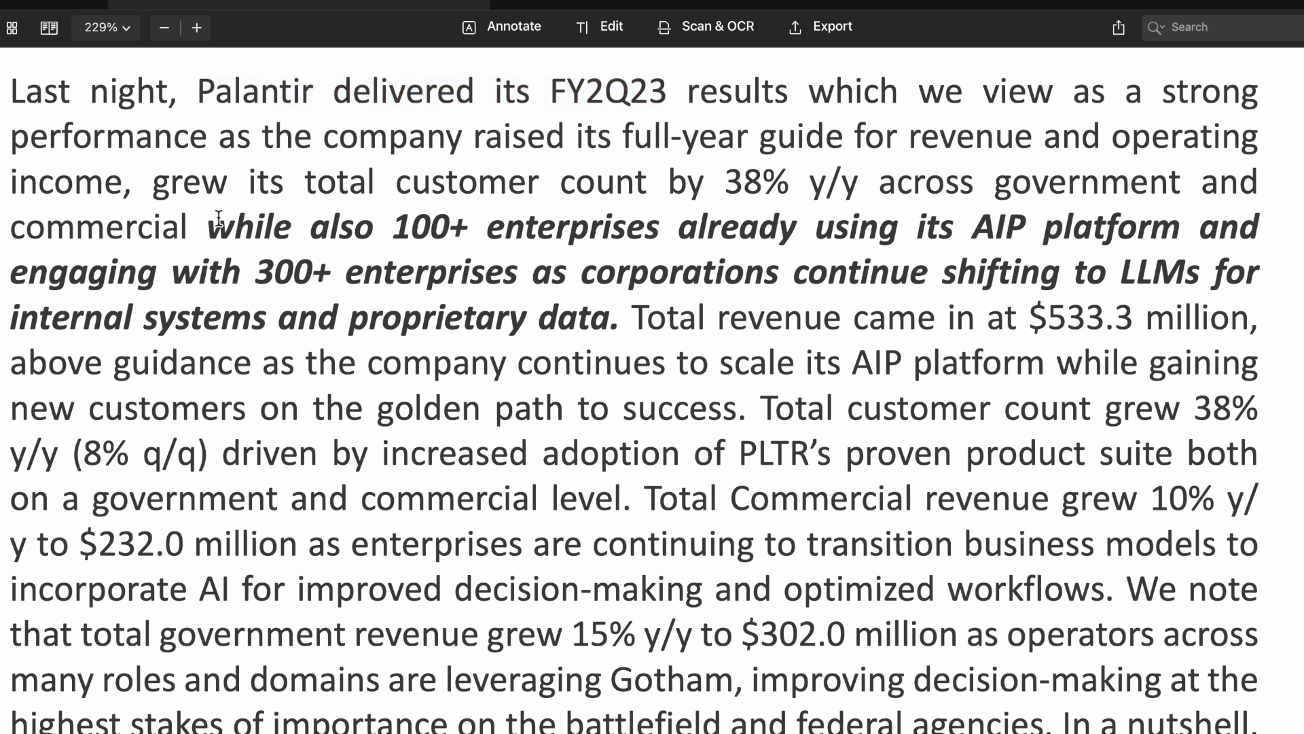
left_click_drag(209, 222, 1164, 227)
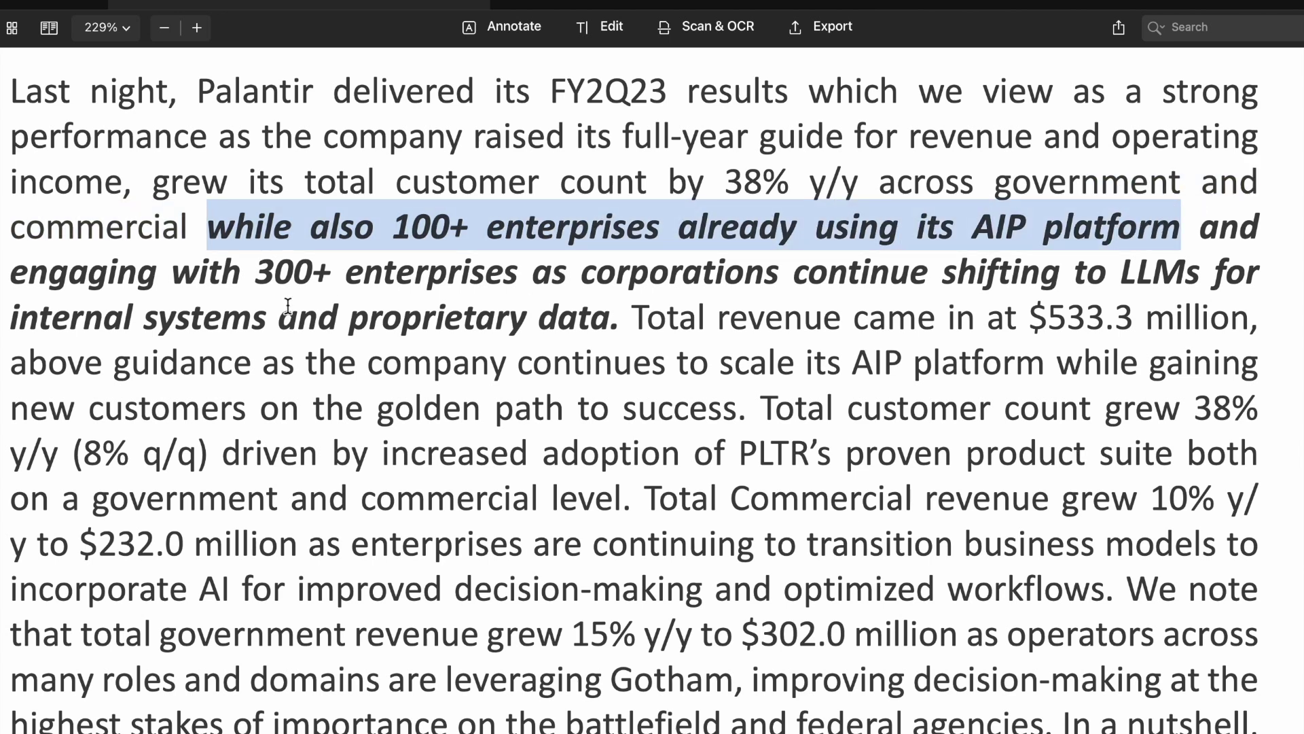
mouse_move(12, 271)
left_mouse_down()
mouse_move(772, 276)
mouse_move(619, 312)
left_mouse_up()
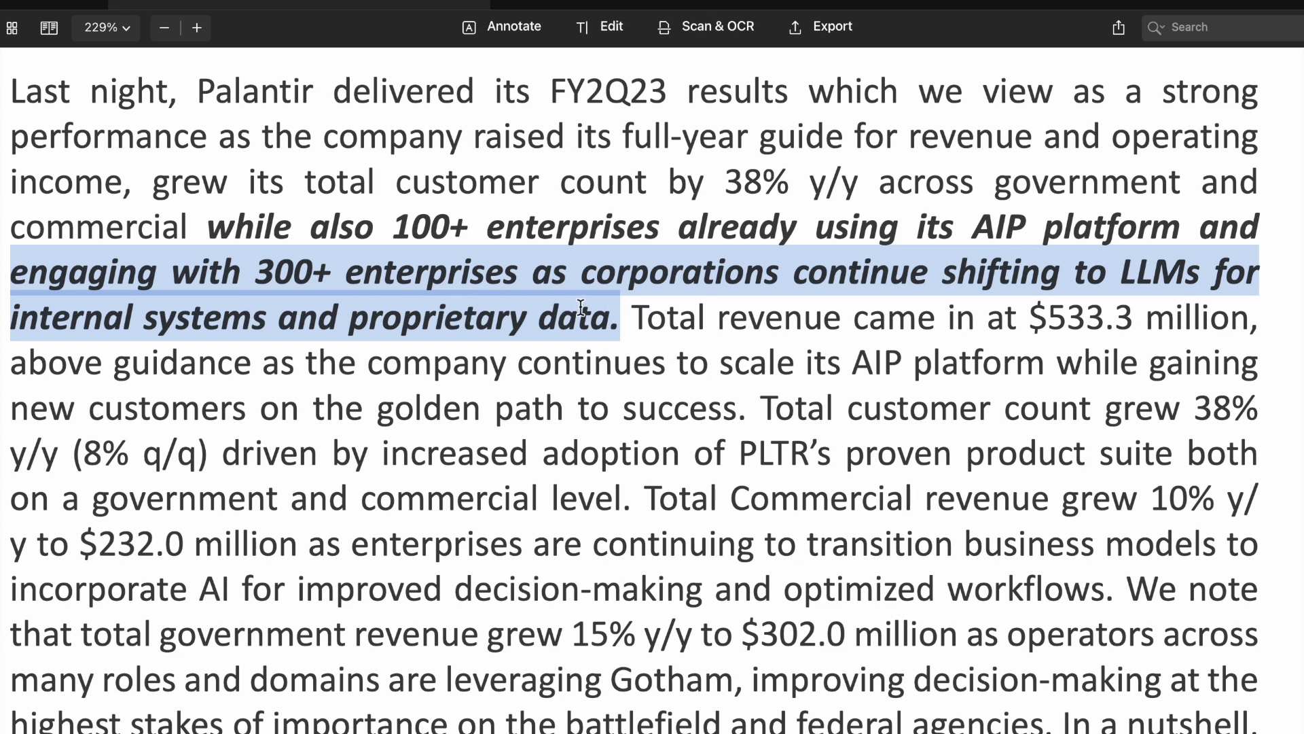
left_click(608, 314)
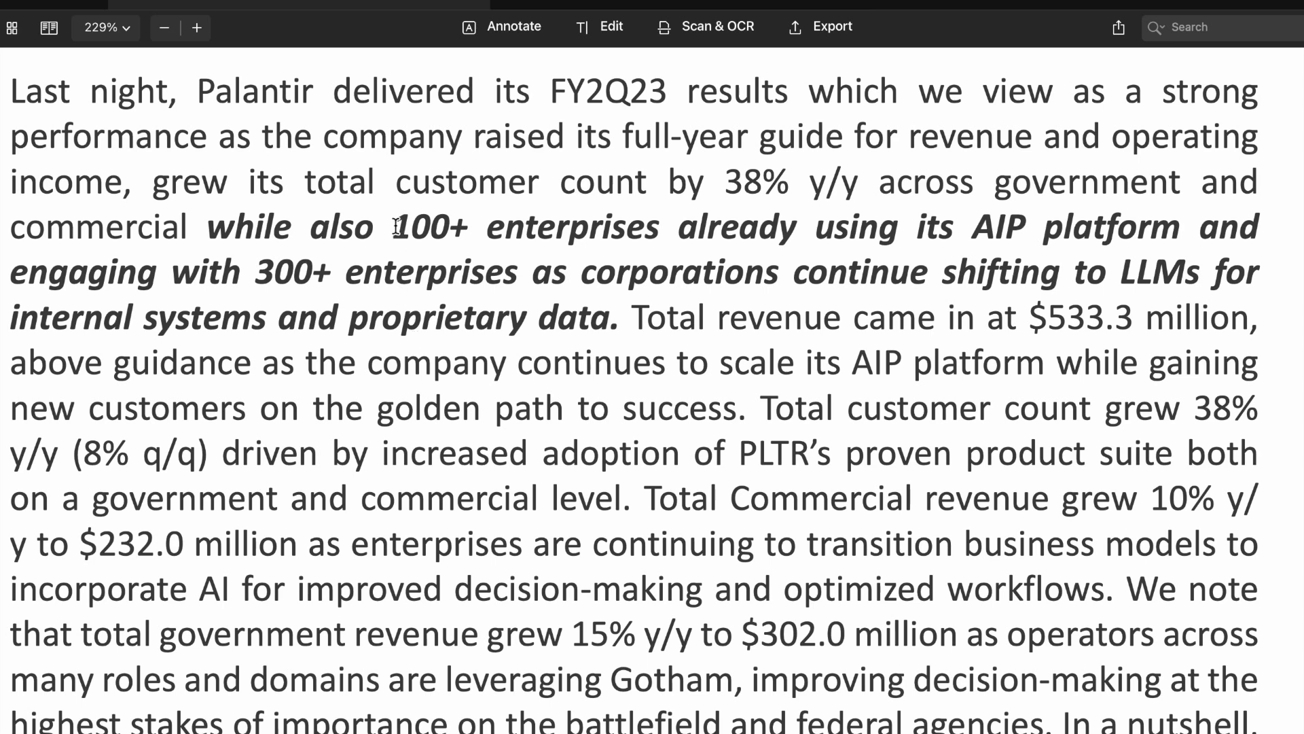
left_click_drag(393, 226, 1025, 227)
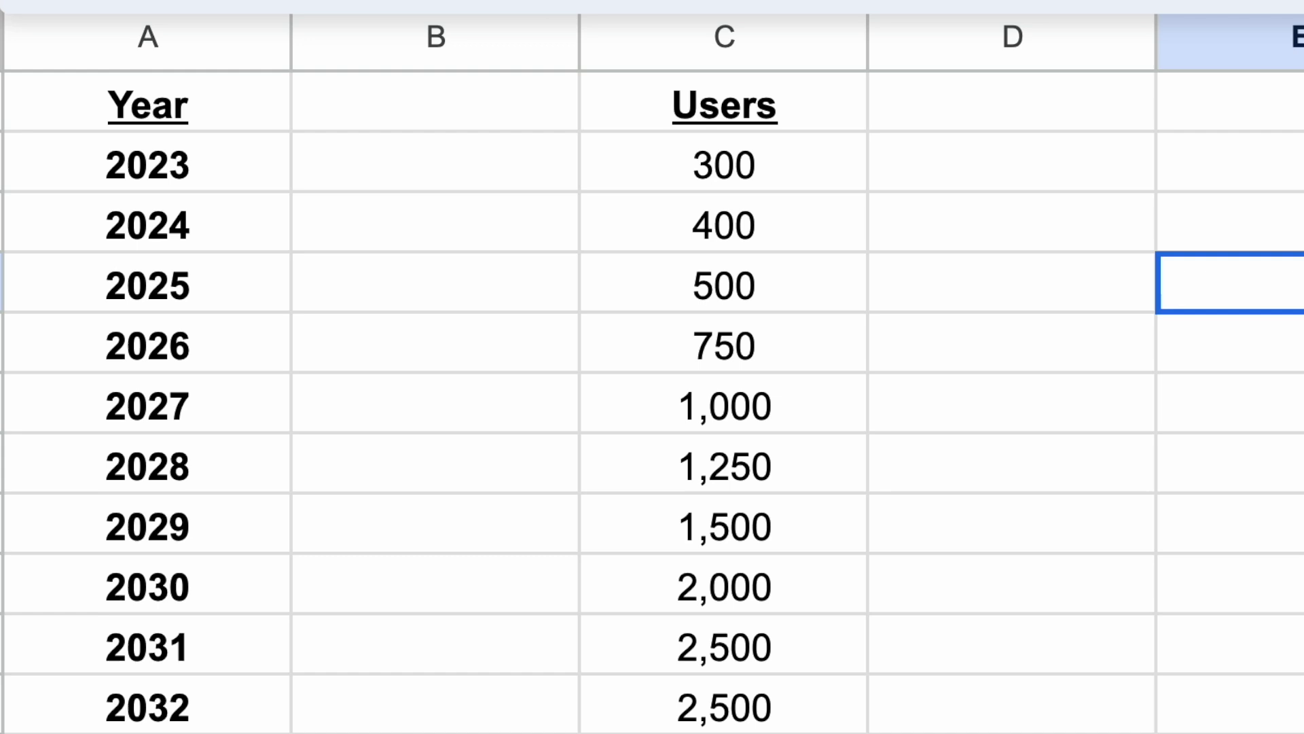
- Review the Users column, stepping from the 2023 count of 300 through 2026
left_click(839, 111)
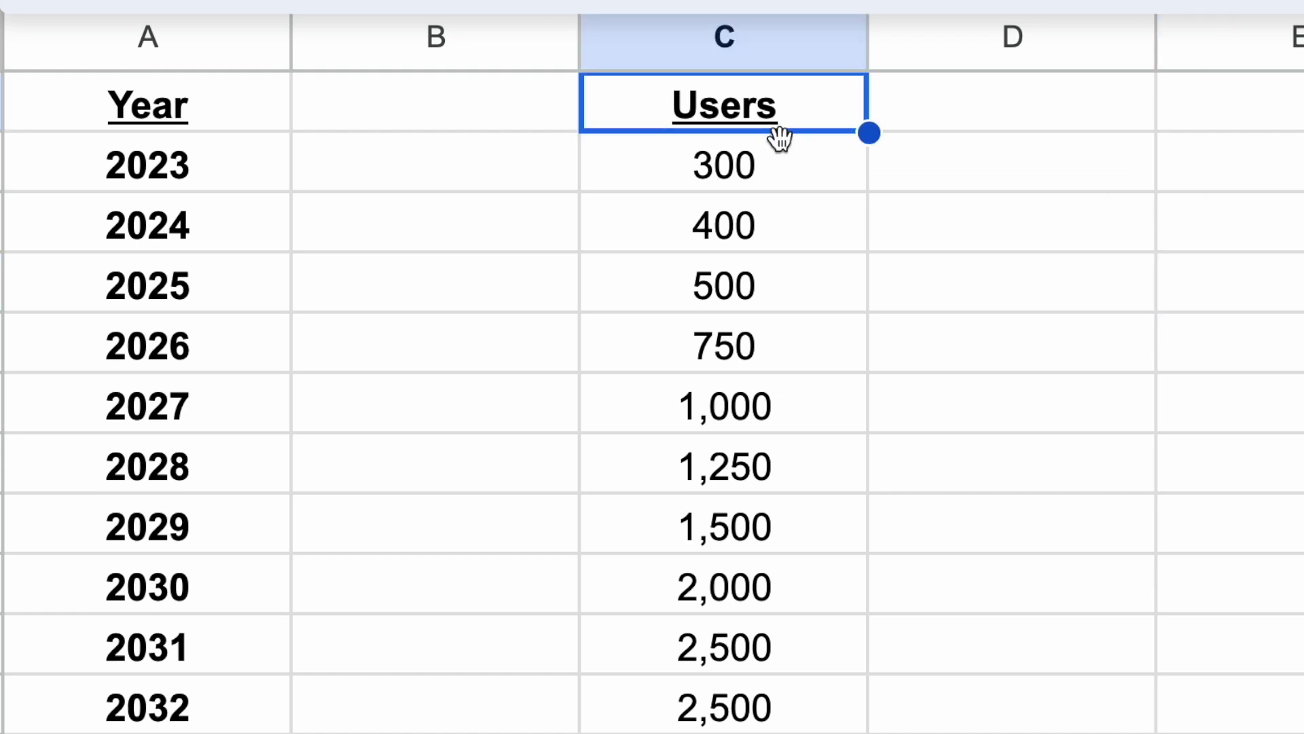
left_click(794, 166)
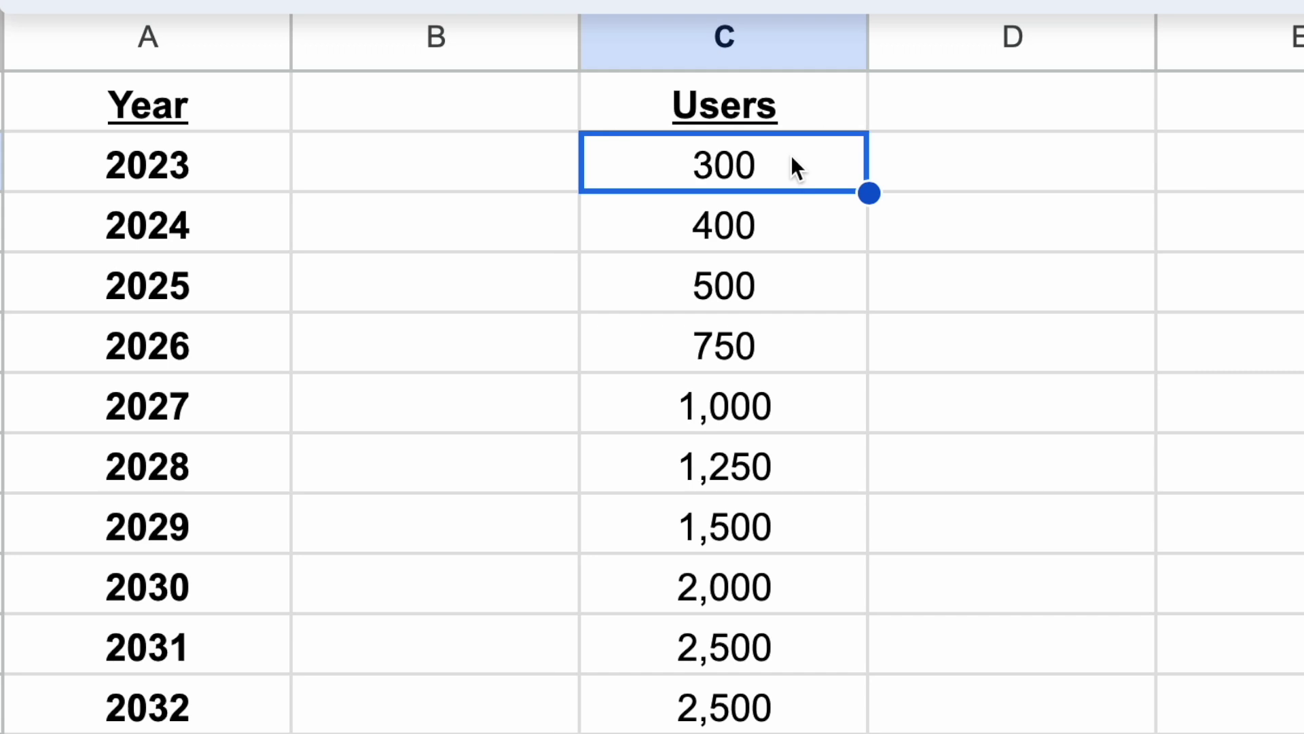
key("Down")
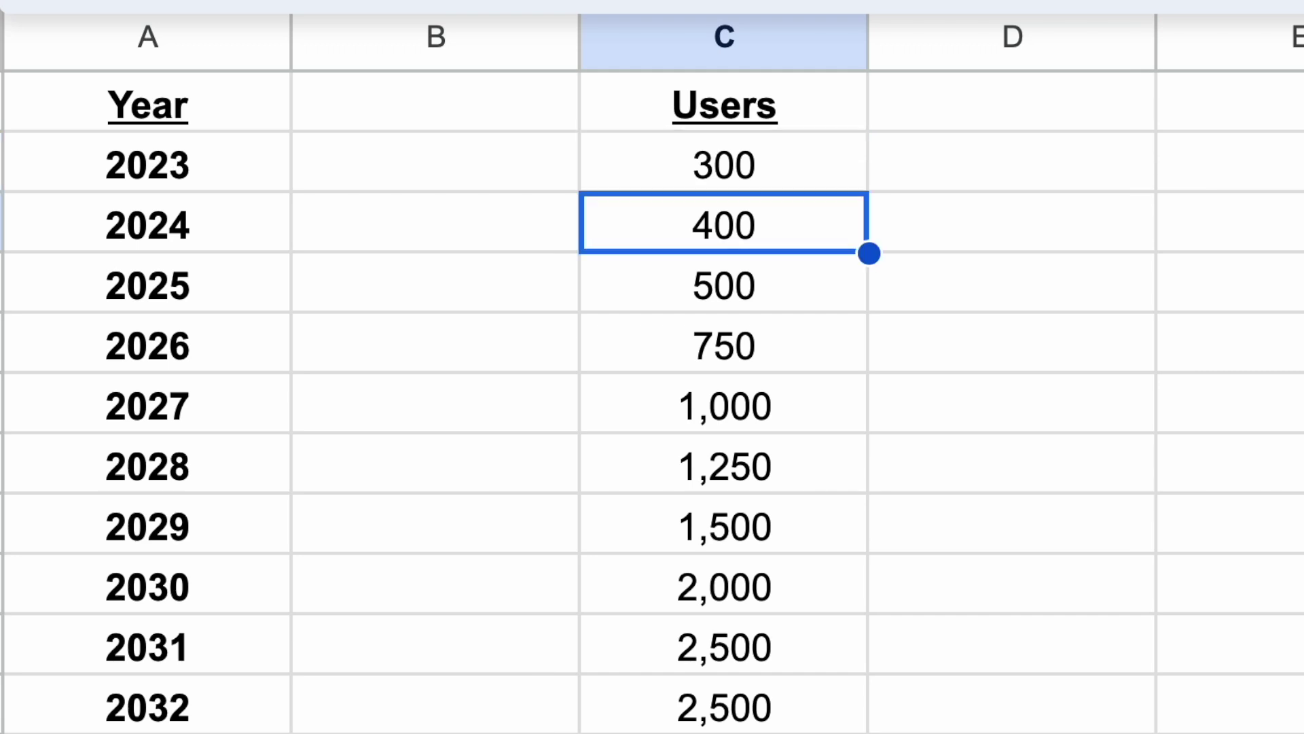
key("Down")
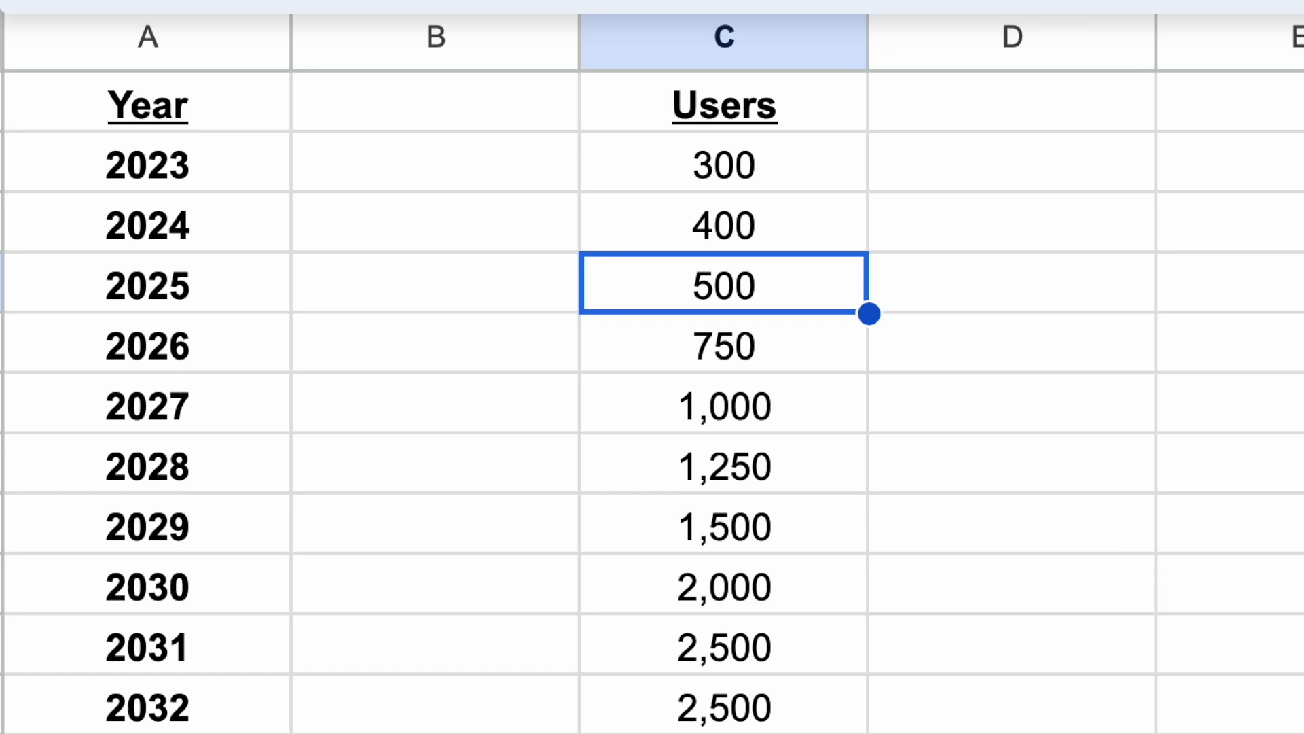
key("Down")
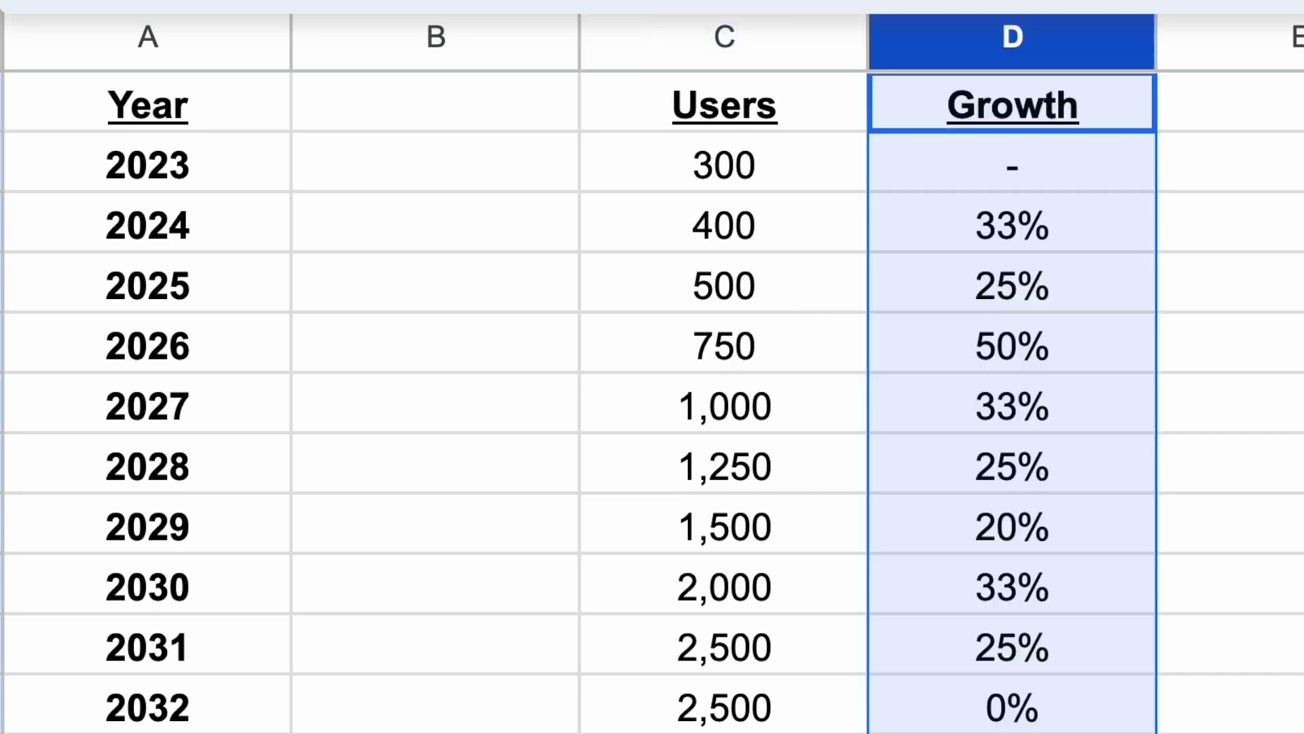
- Step through the Growth percentages from 2024's 33% down to 2029
left_click(1105, 210)
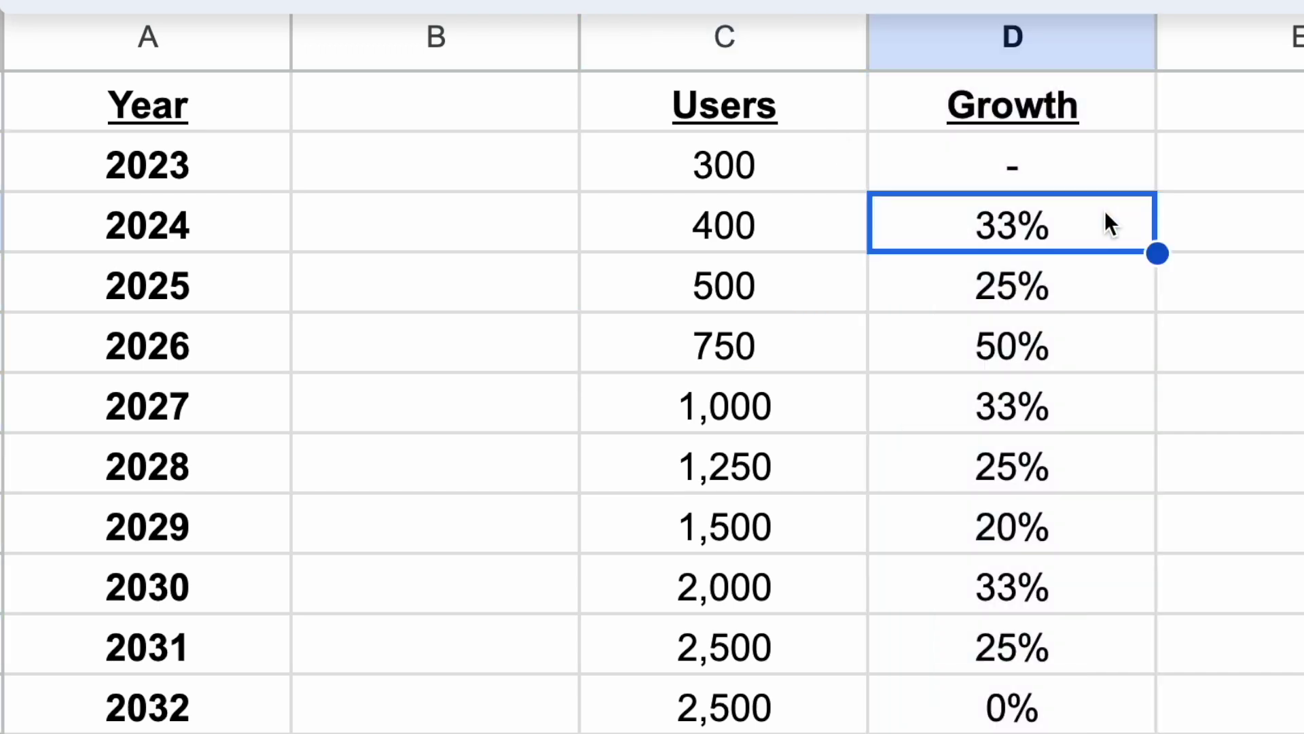
key("Down")
key("Down")
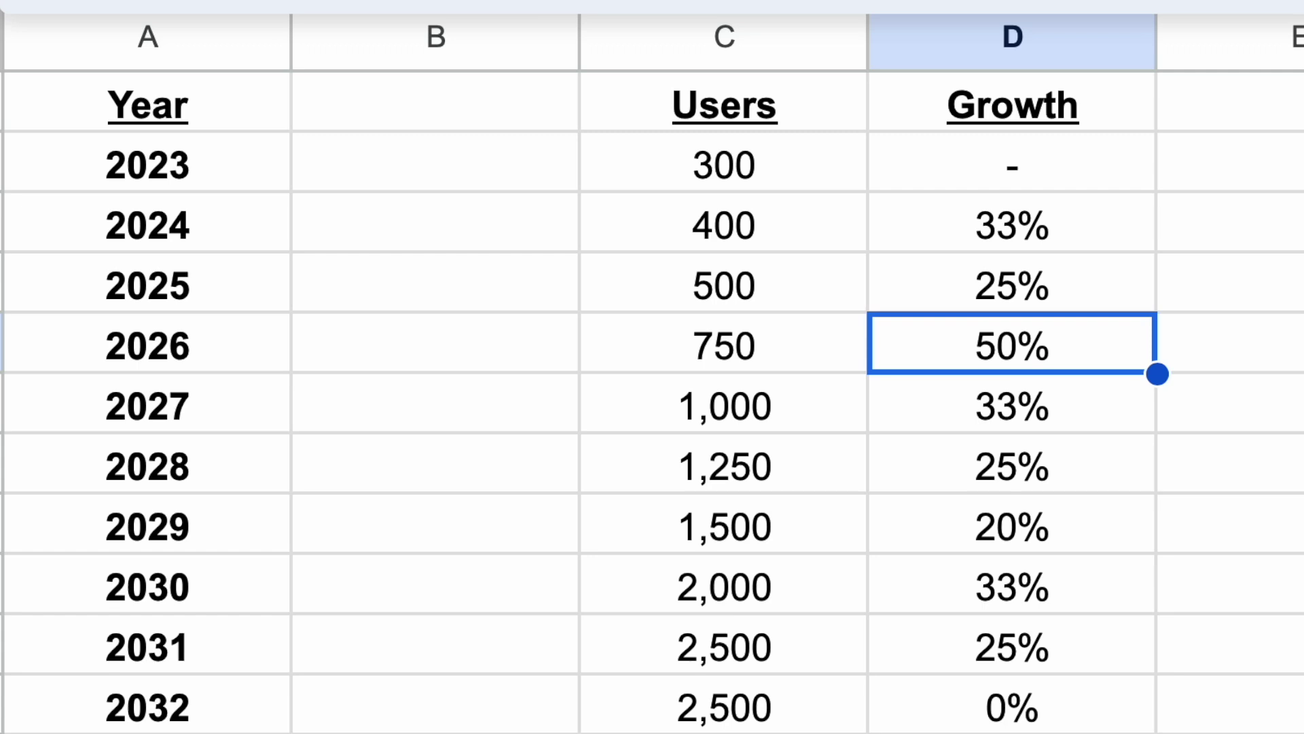
key("Down")
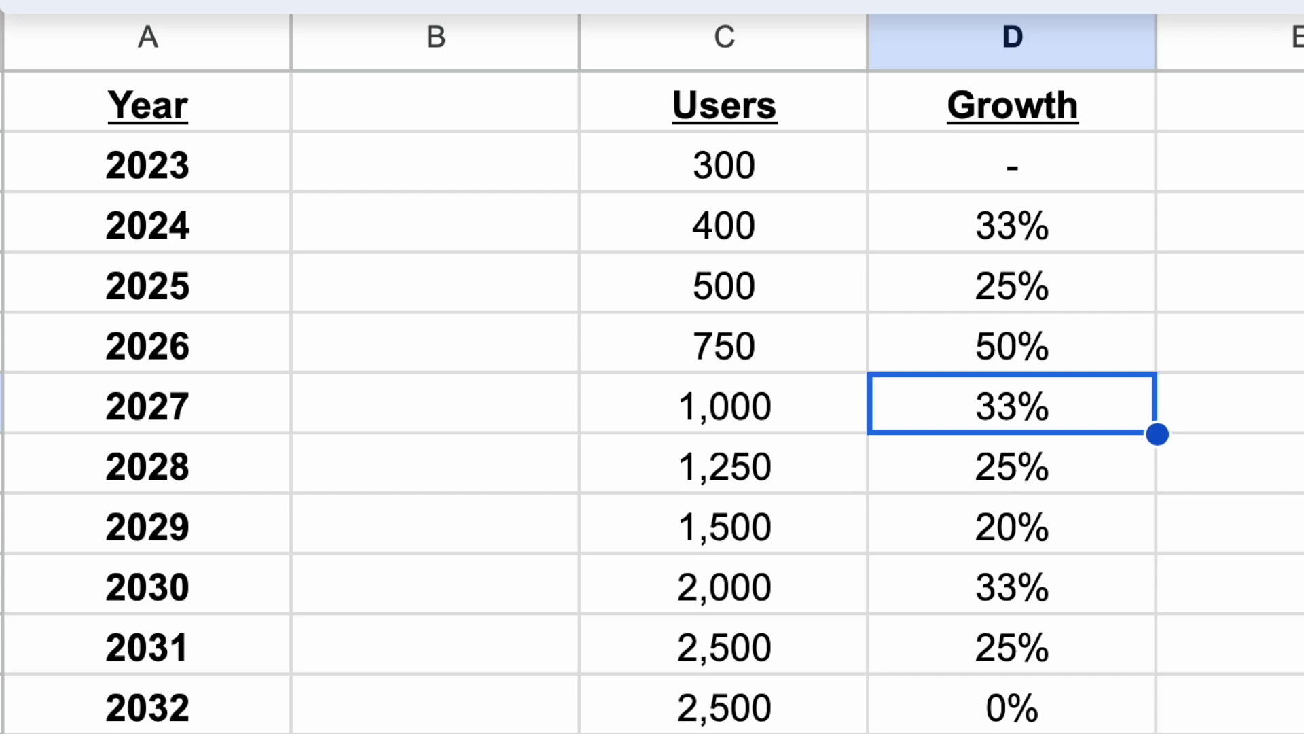
key("Down")
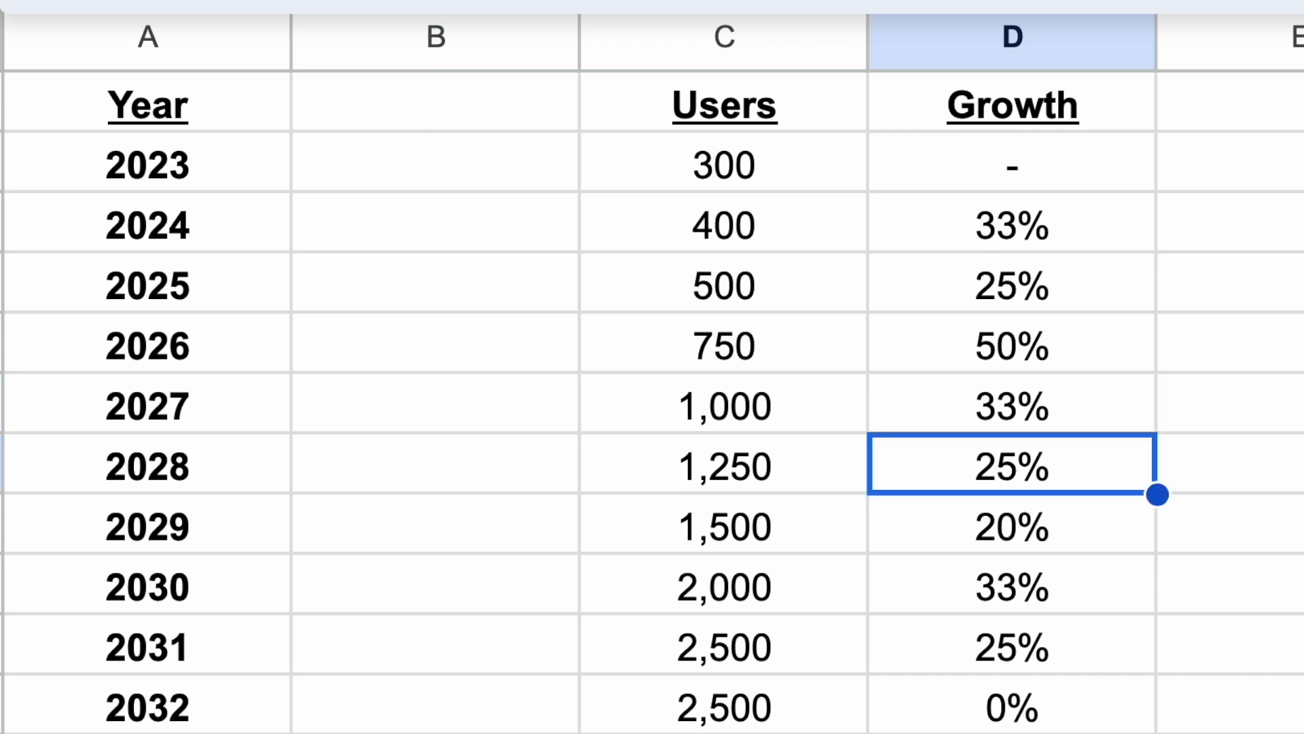
key("Down")
key("Down")
key("Down")
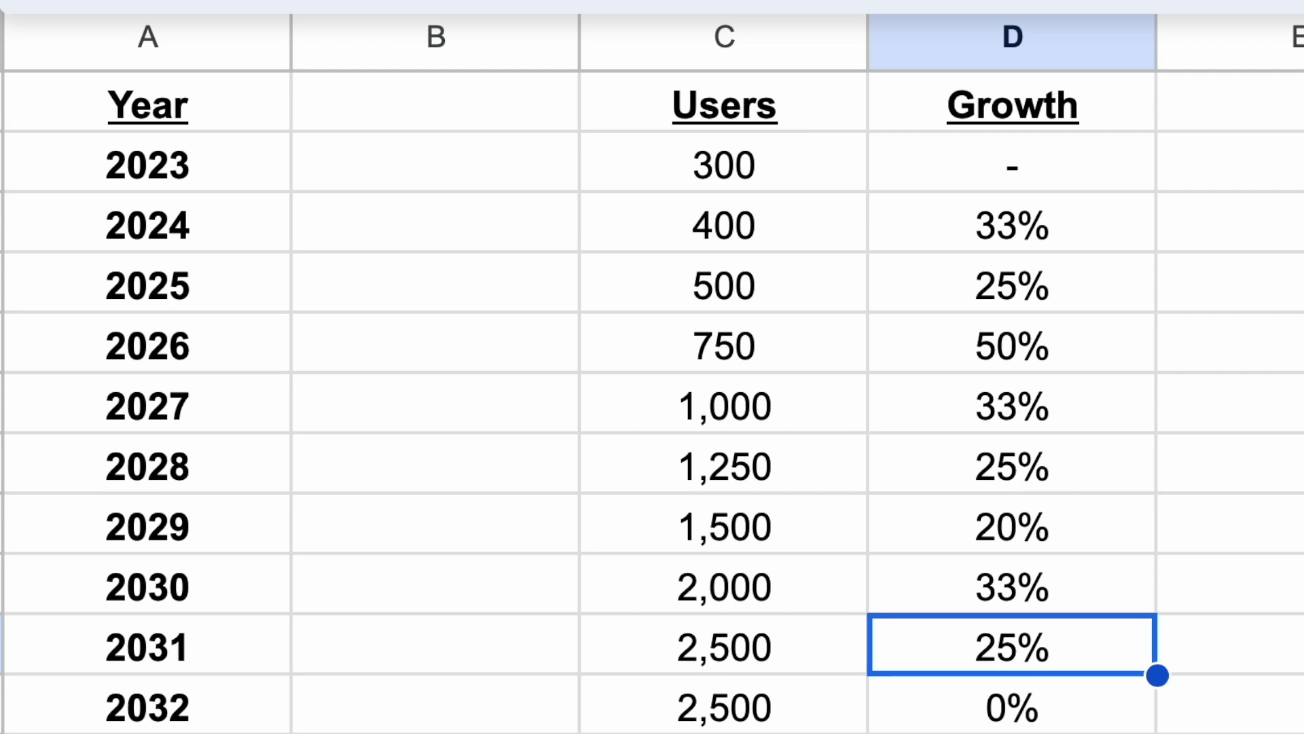
- Walk up and down the yearly Users counts between 2024 and 2032
key("Left")
key("Up")
key("Up")
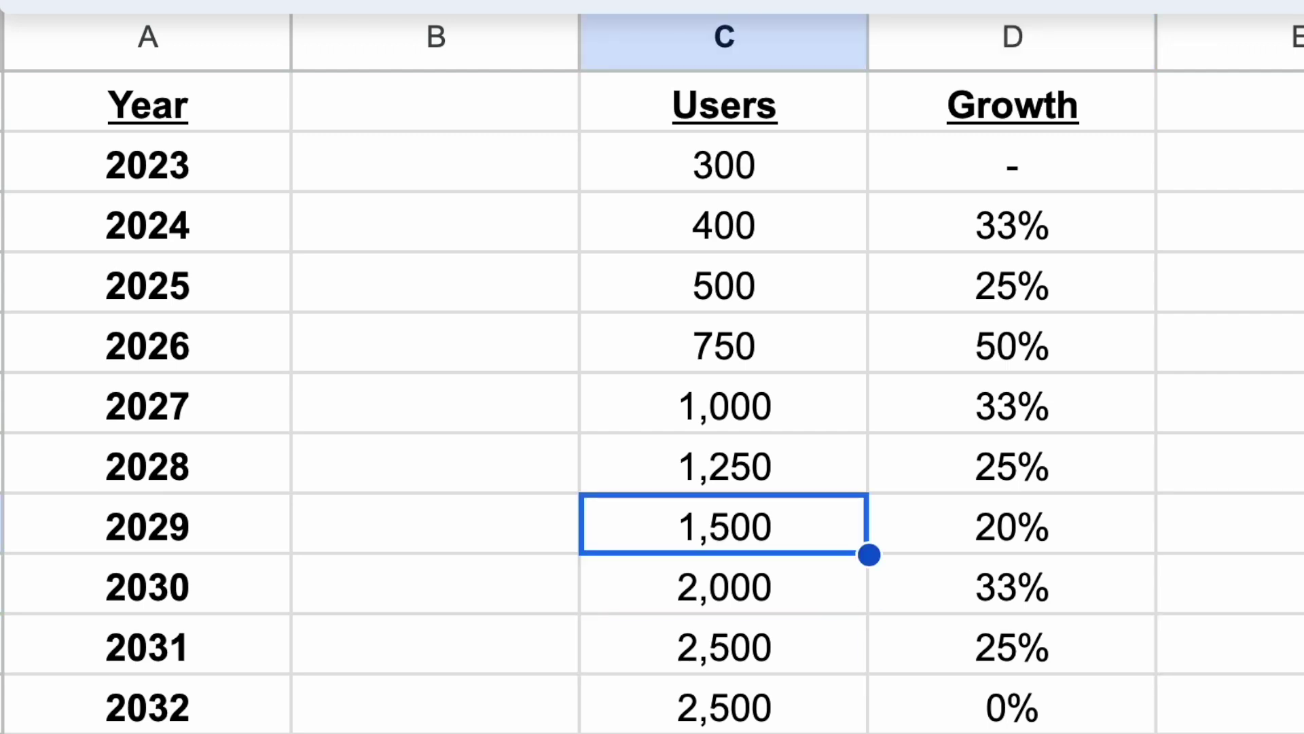
key("Down")
key("Down")
key("Down")
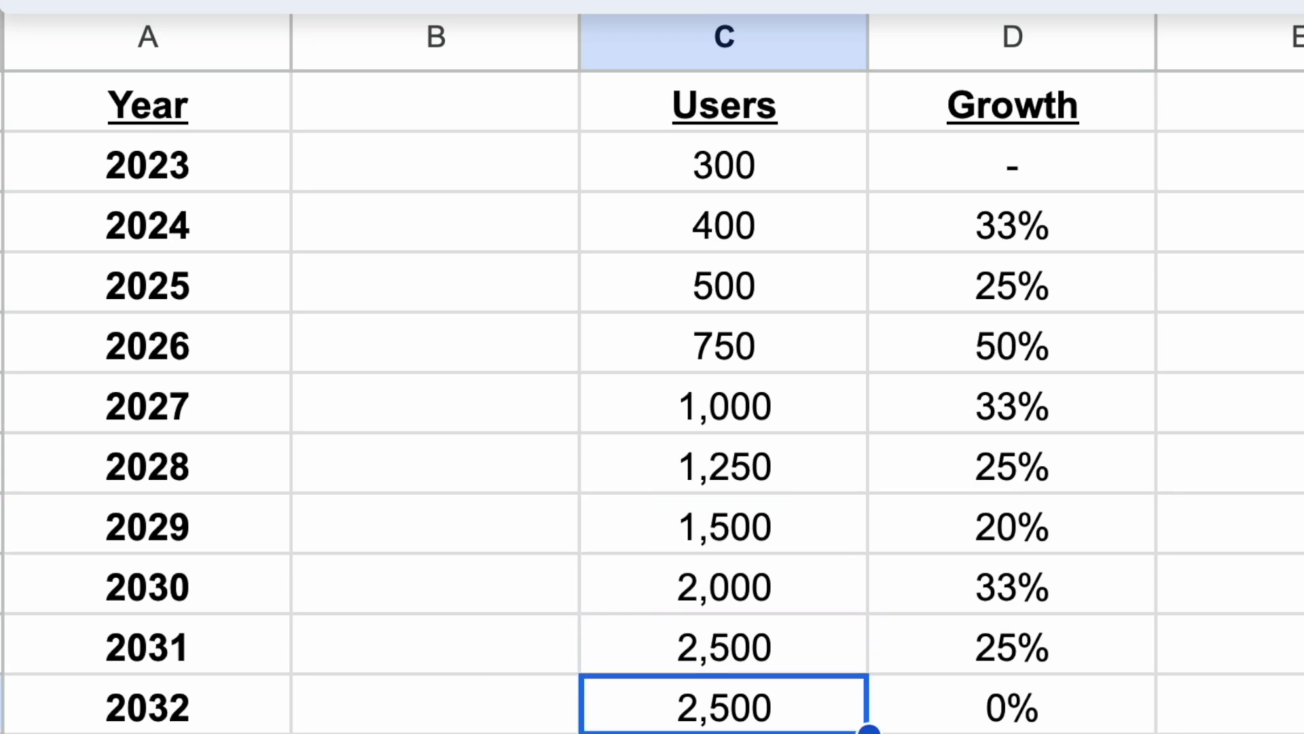
key("Up")
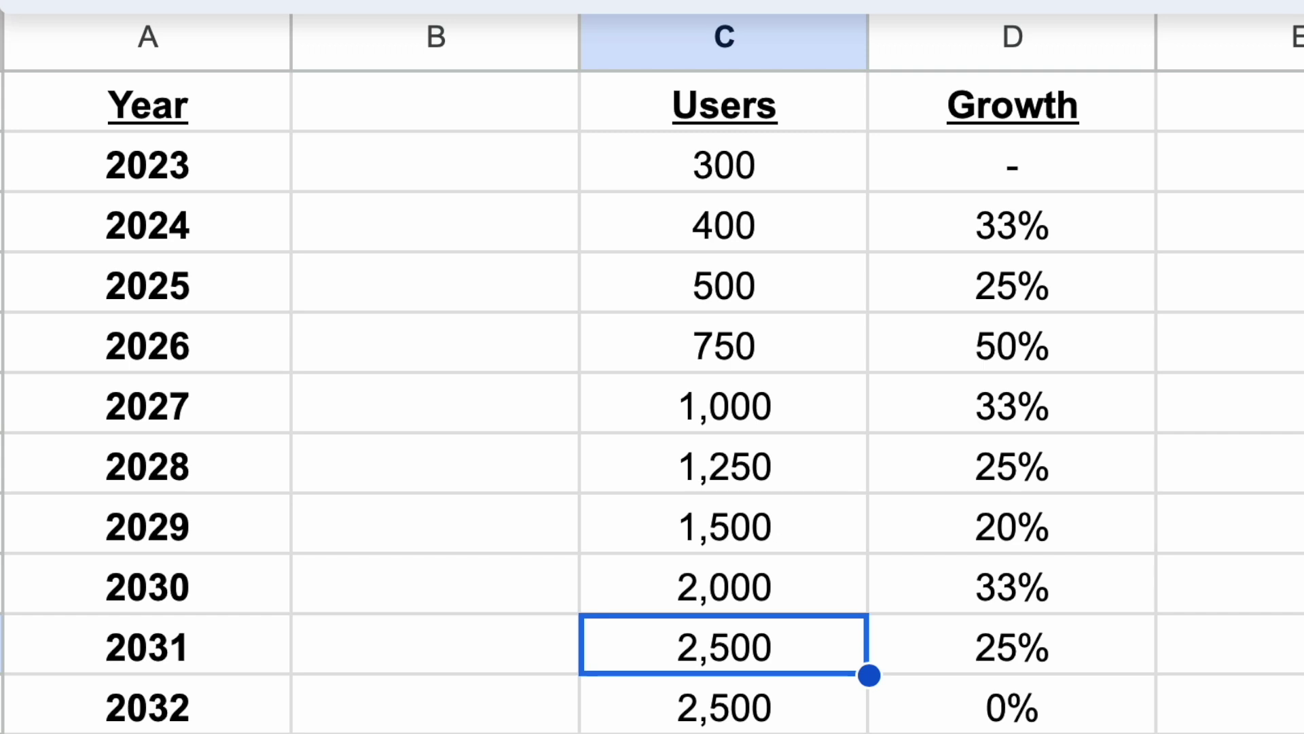
key("Up")
key("Up")
key("Up")
key("Up")
key("Up")
key("Up")
key("Up")
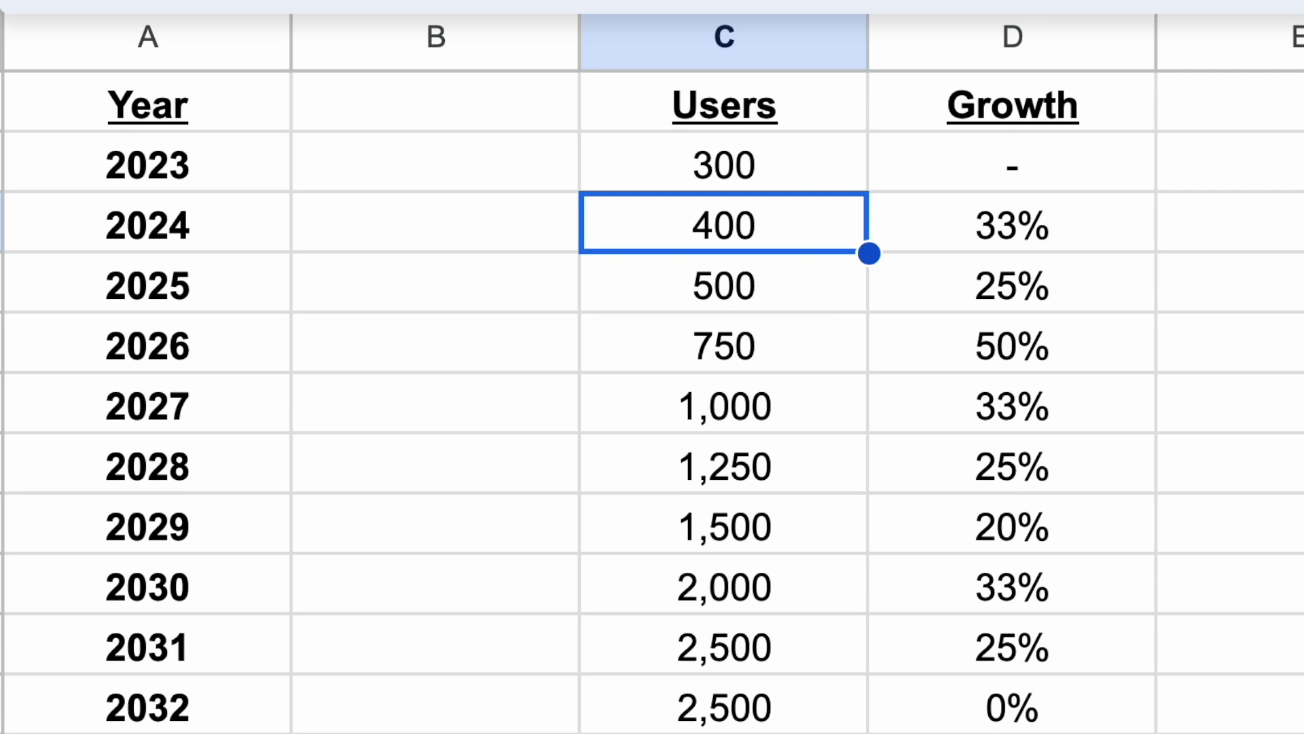
key("Up")
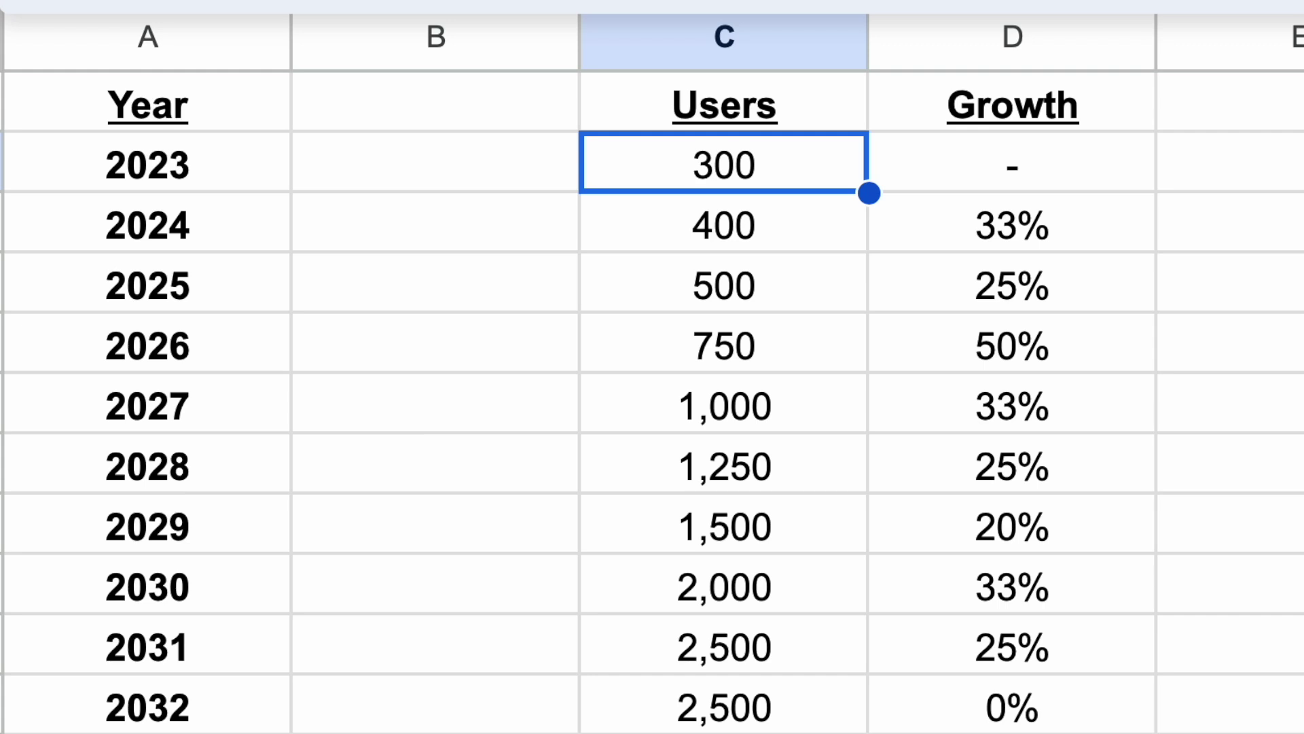
key("Down")
key("Down")
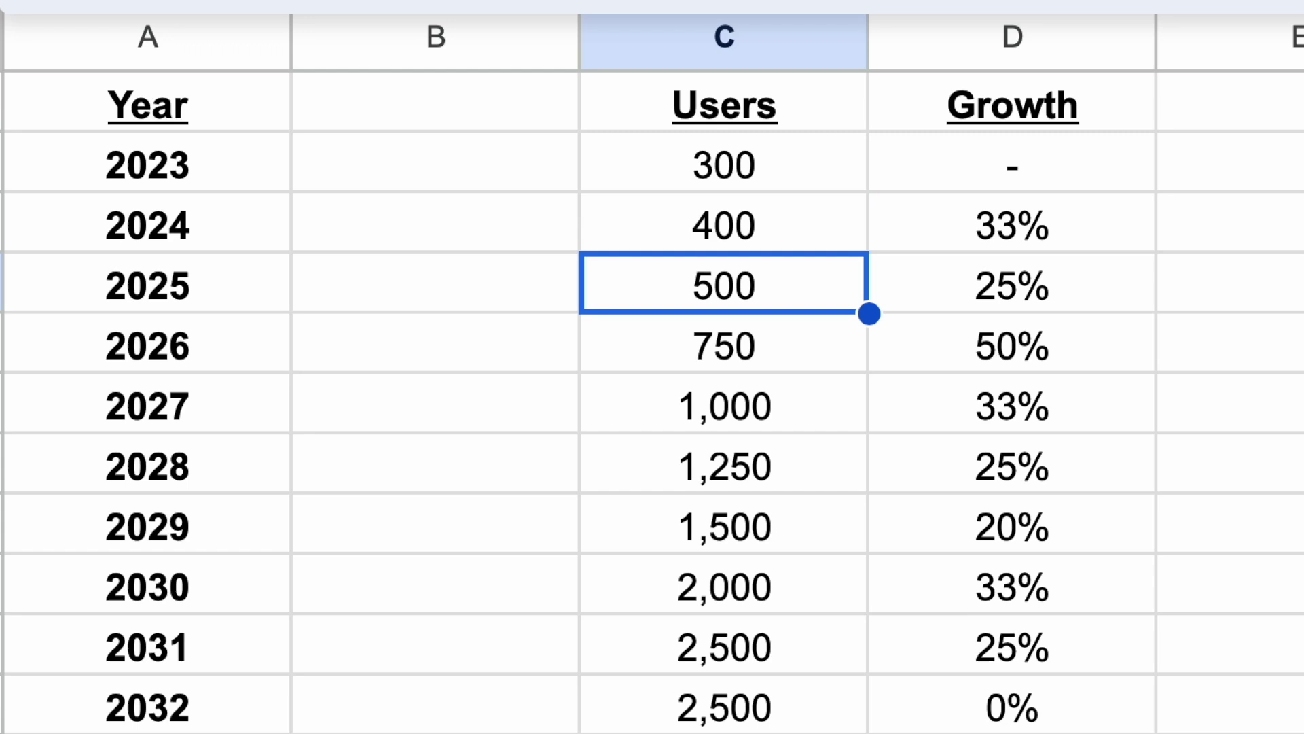
key("Down")
key("Down")
key("Down")
key("Down")
key("Down")
key("Down")
key("Down")
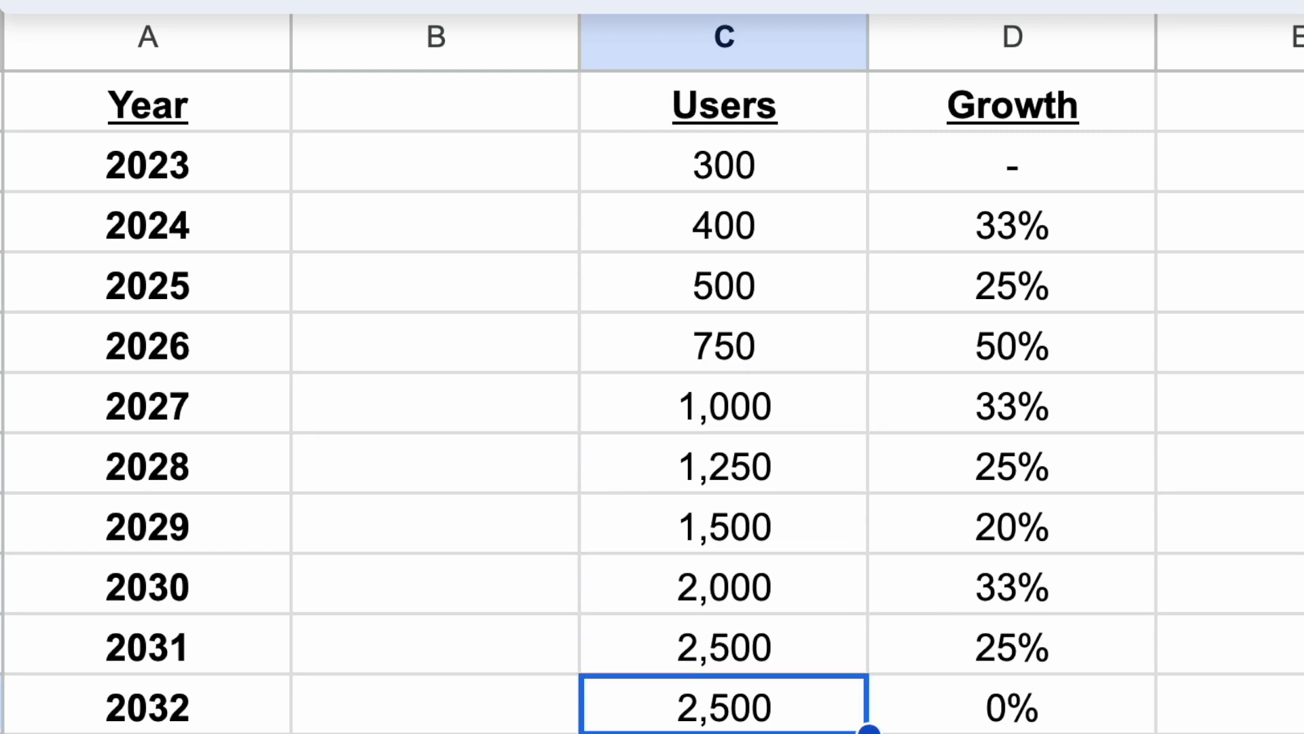
key("Down")
key("Down")
key("Up")
key("Up")
key("Up")
key("Up")
key("Up")
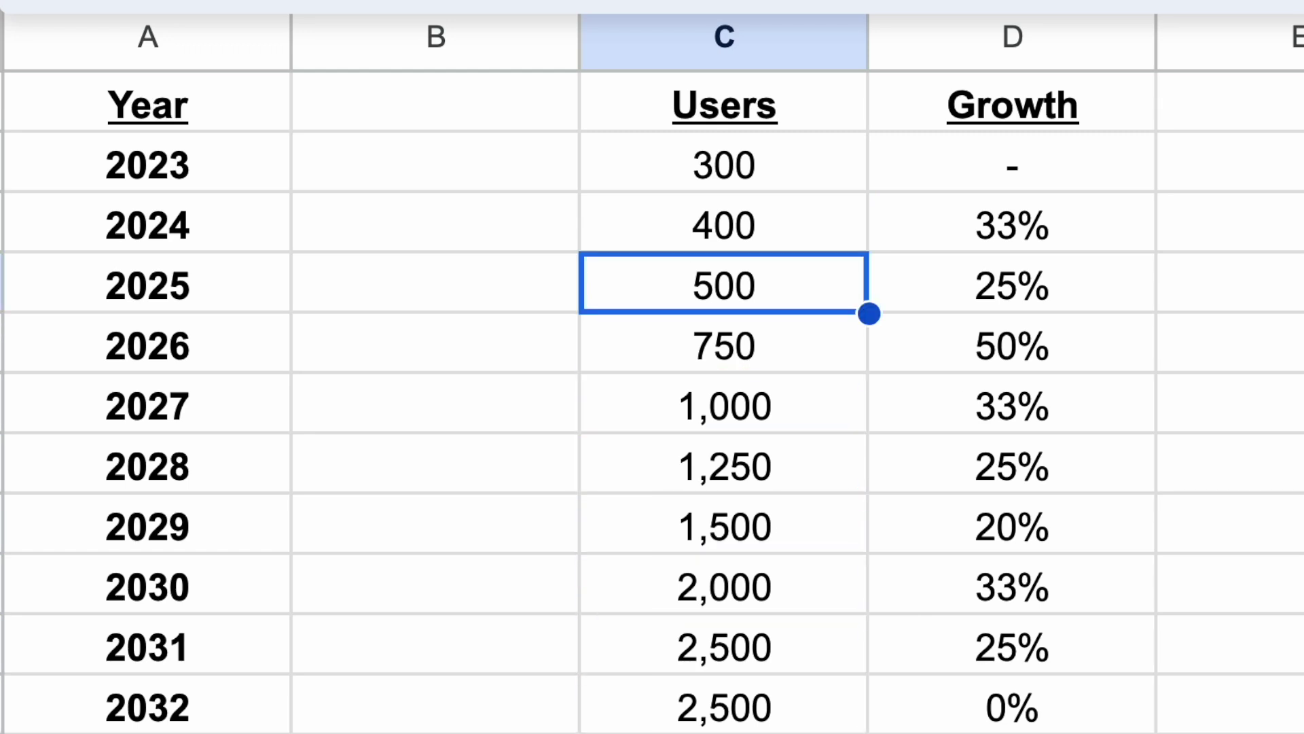
key("Up")
key("Up")
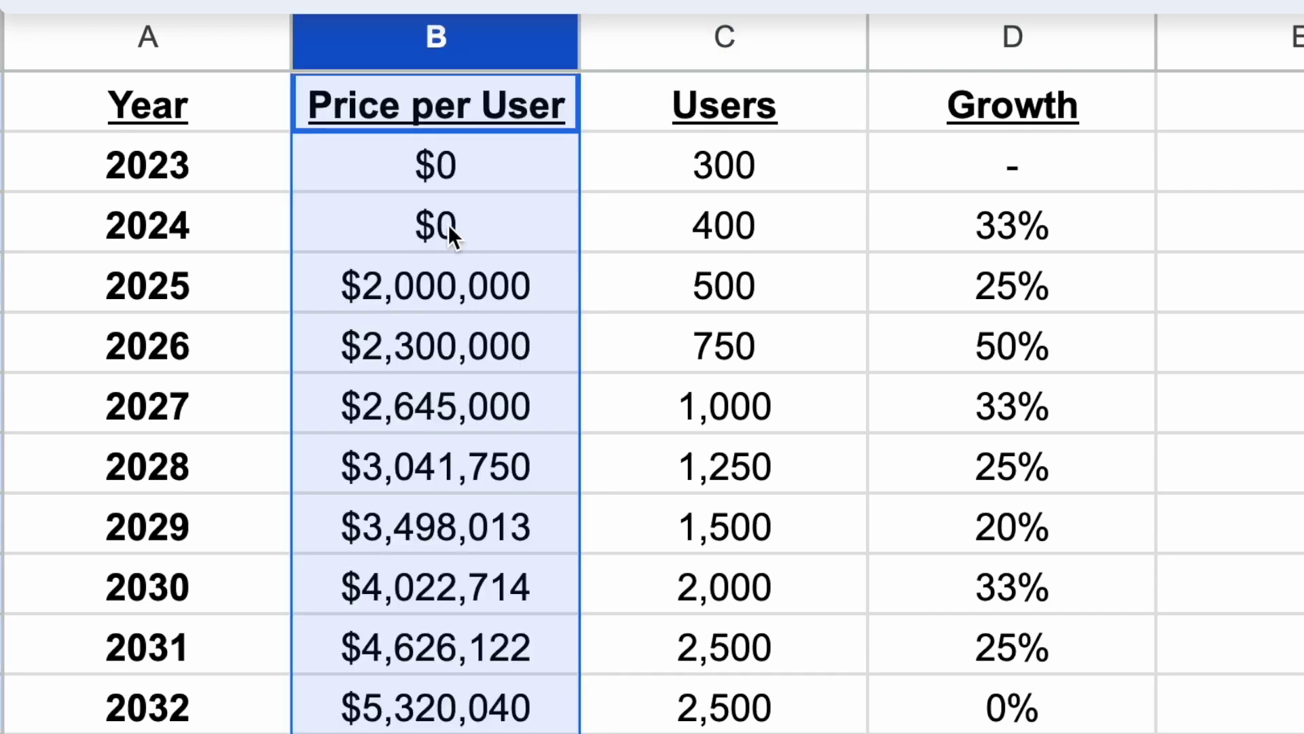
left_click(492, 163)
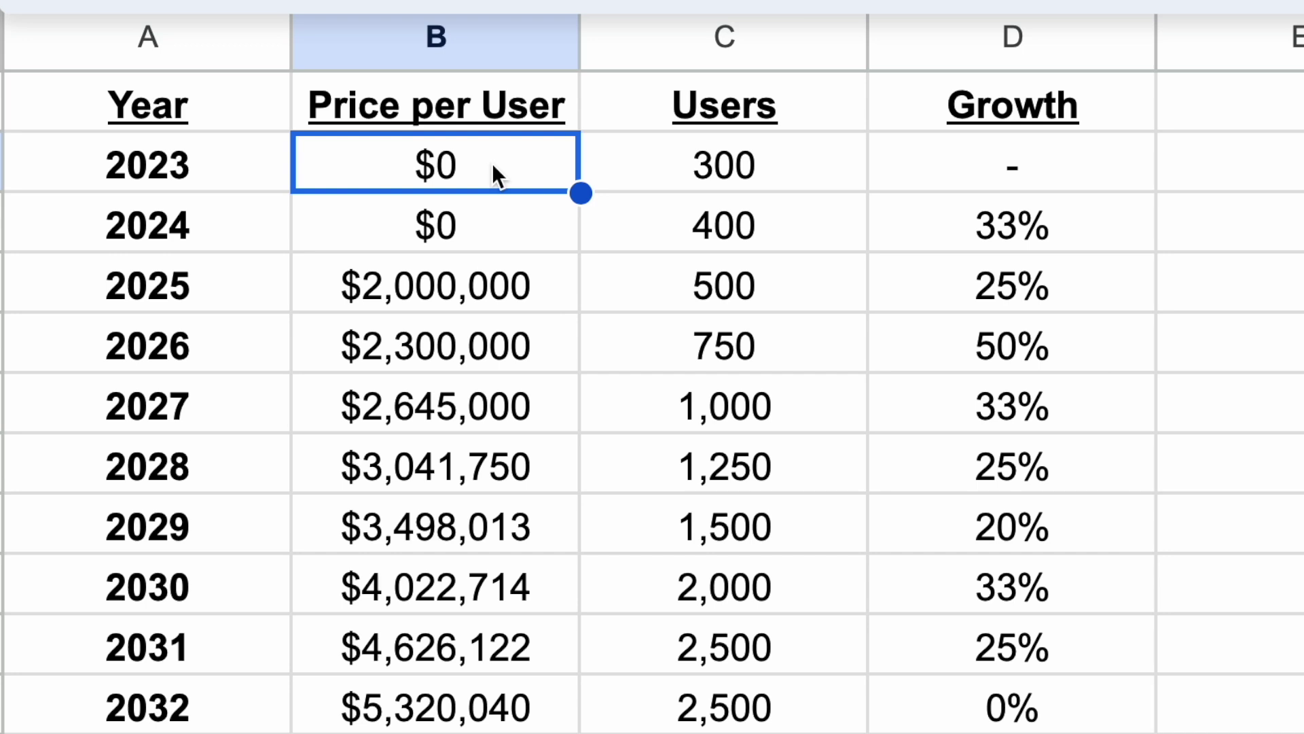
key("Down")
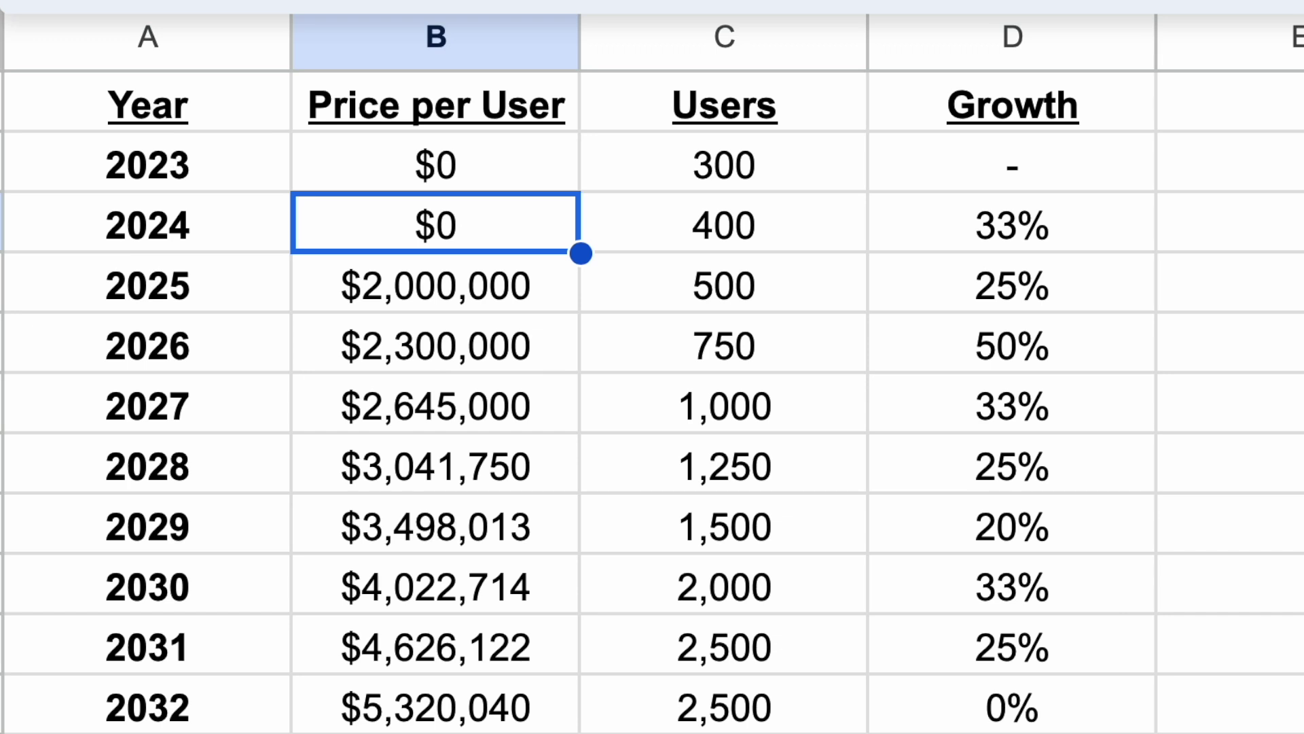
key("Down")
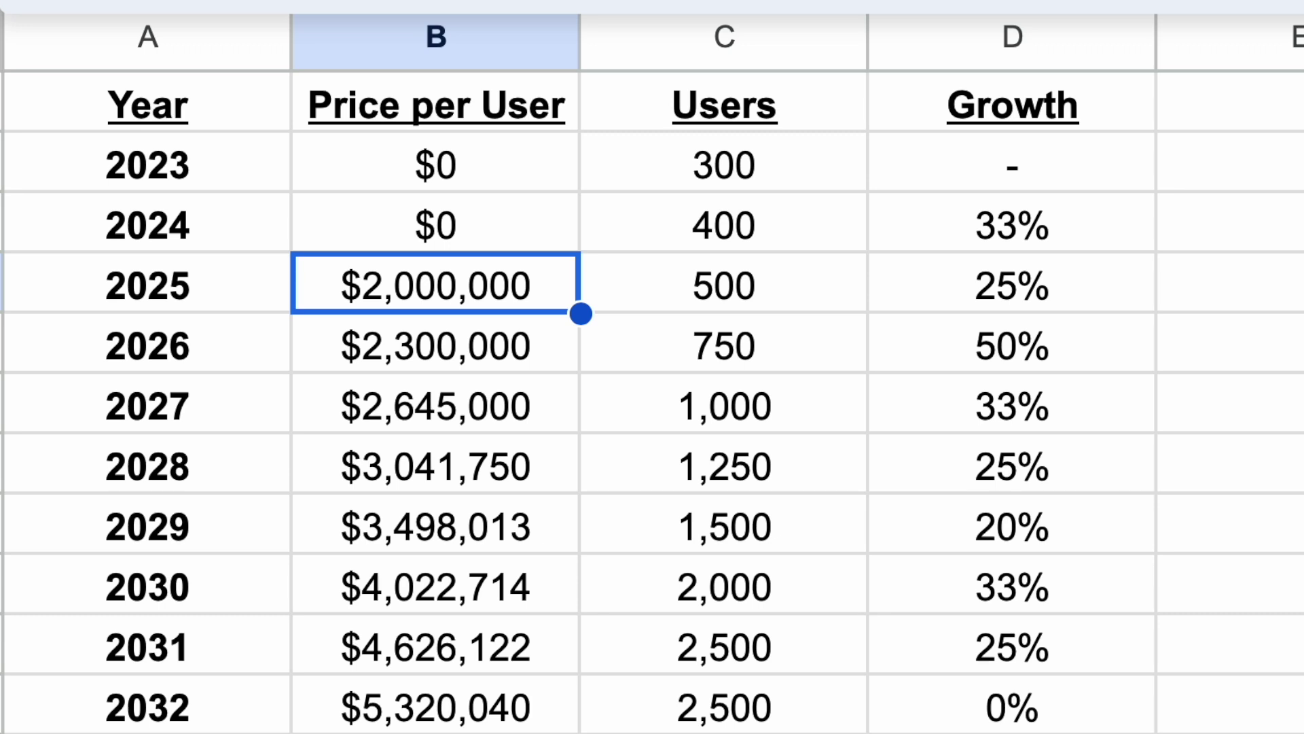
- Step down the Price per User column through the 2030 and 2032 prices
key("Down")
key("Down")
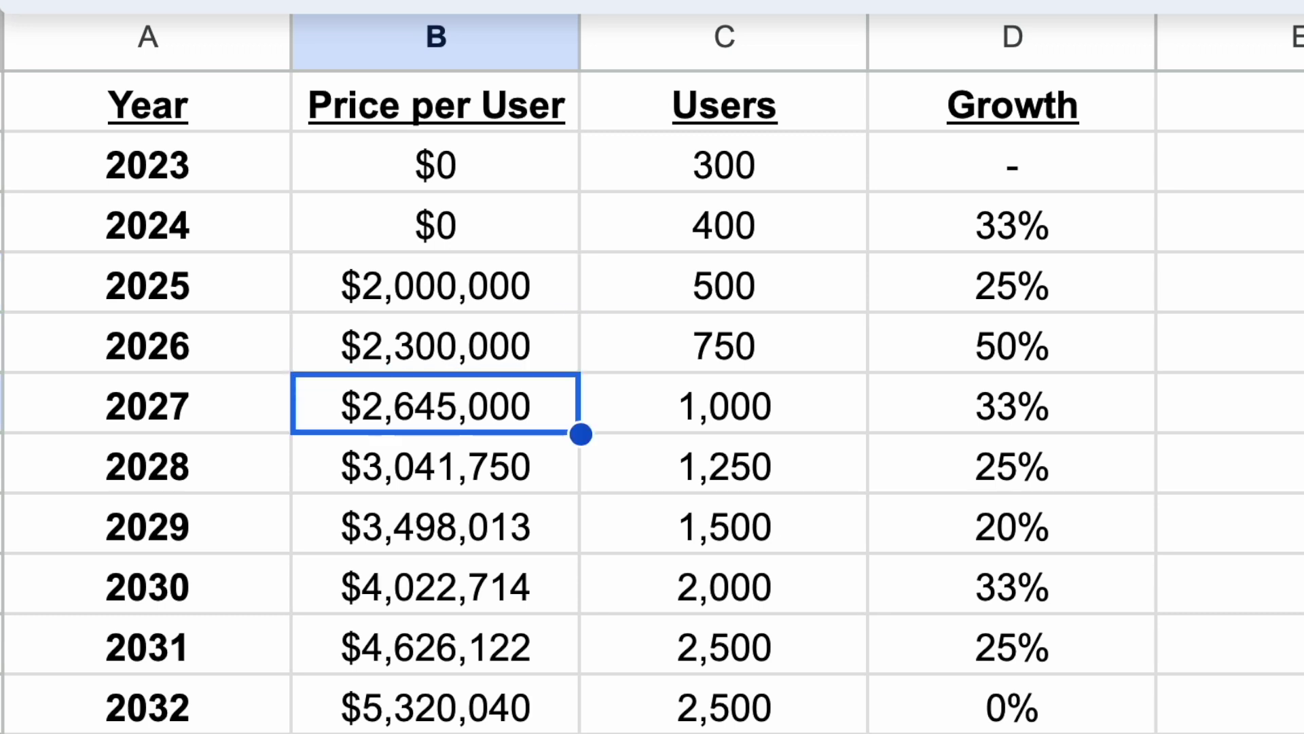
key("Down")
key("Down")
key("Down")
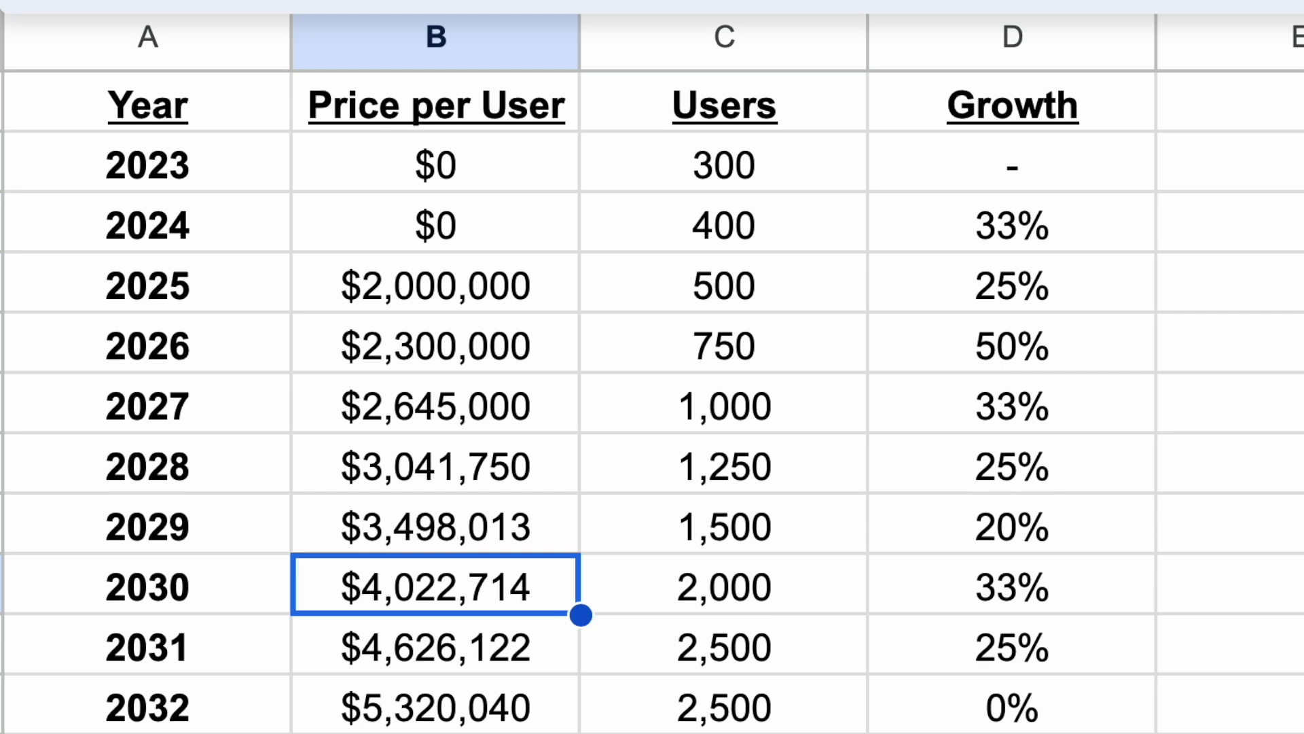
key("Down")
key("Down")
key("Up")
key("Up")
key("Up")
key("Up")
key("Up")
key("Up")
key("Up")
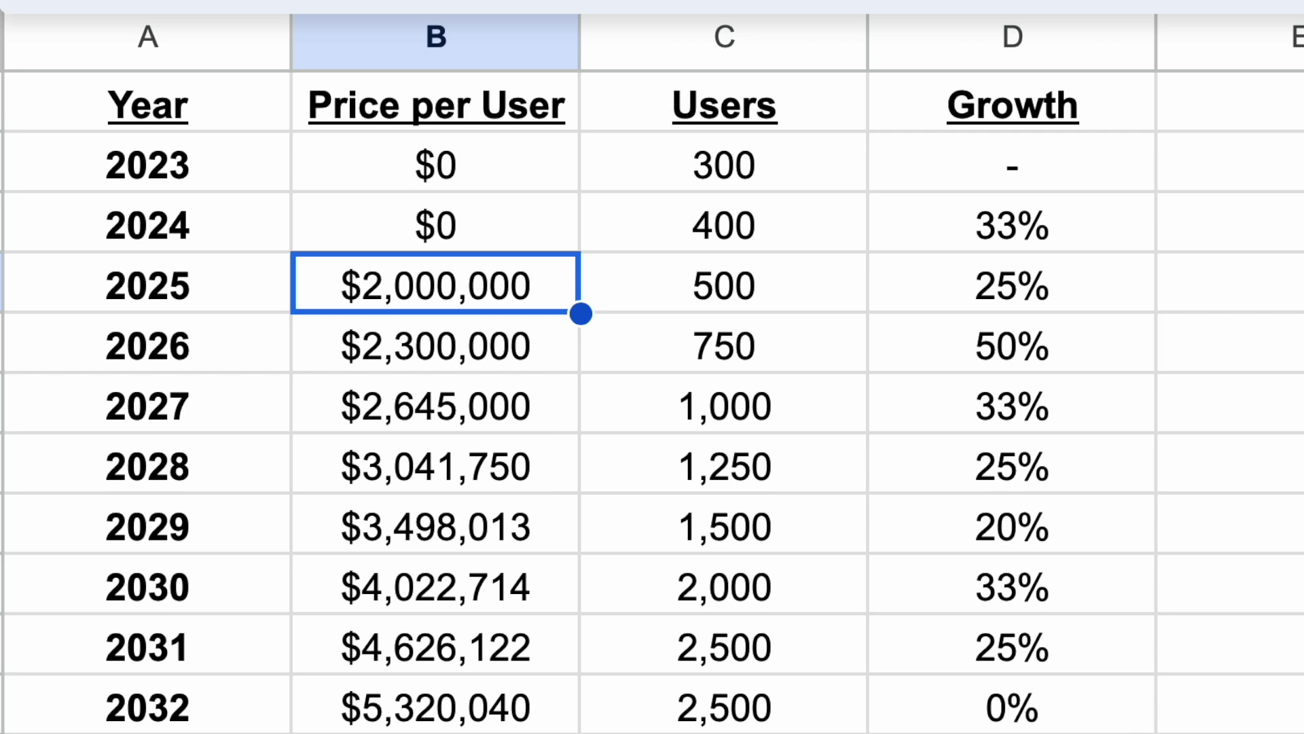
key("Down")
key("Down")
key("Down")
key("Down")
key("Down")
key("Down")
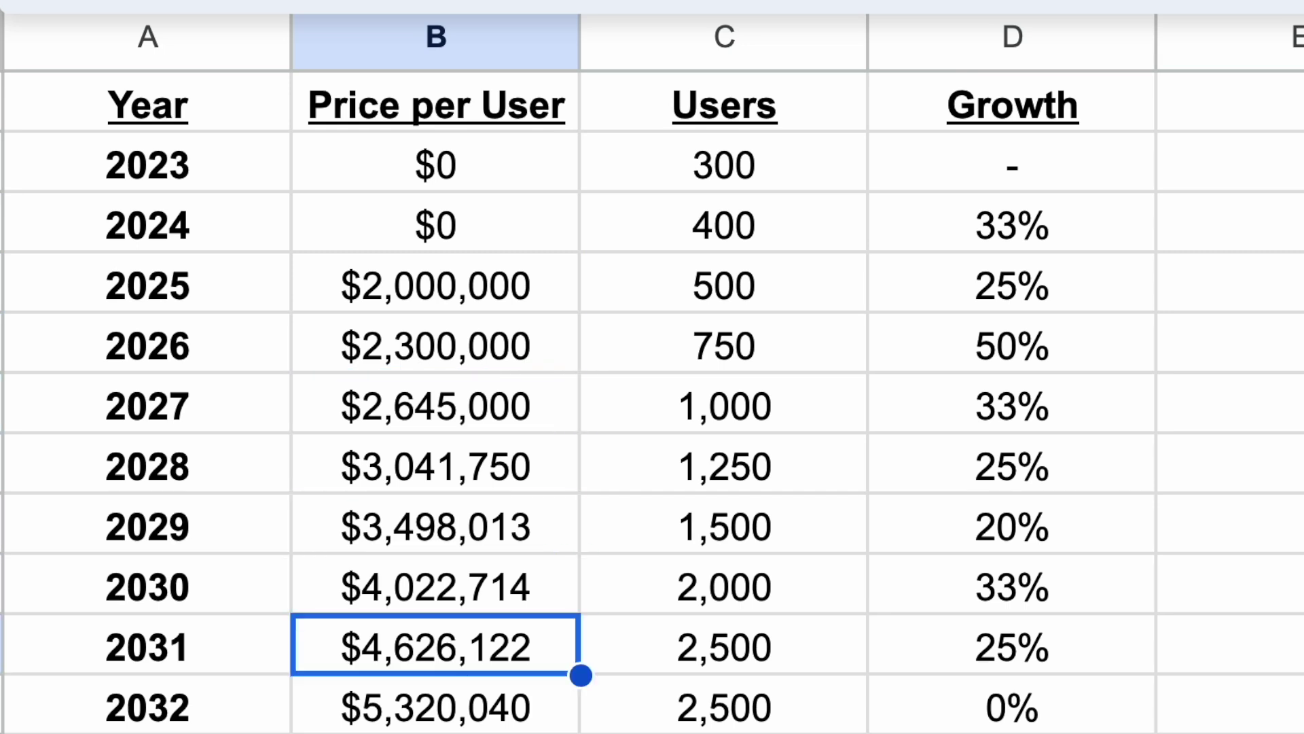
key("Down")
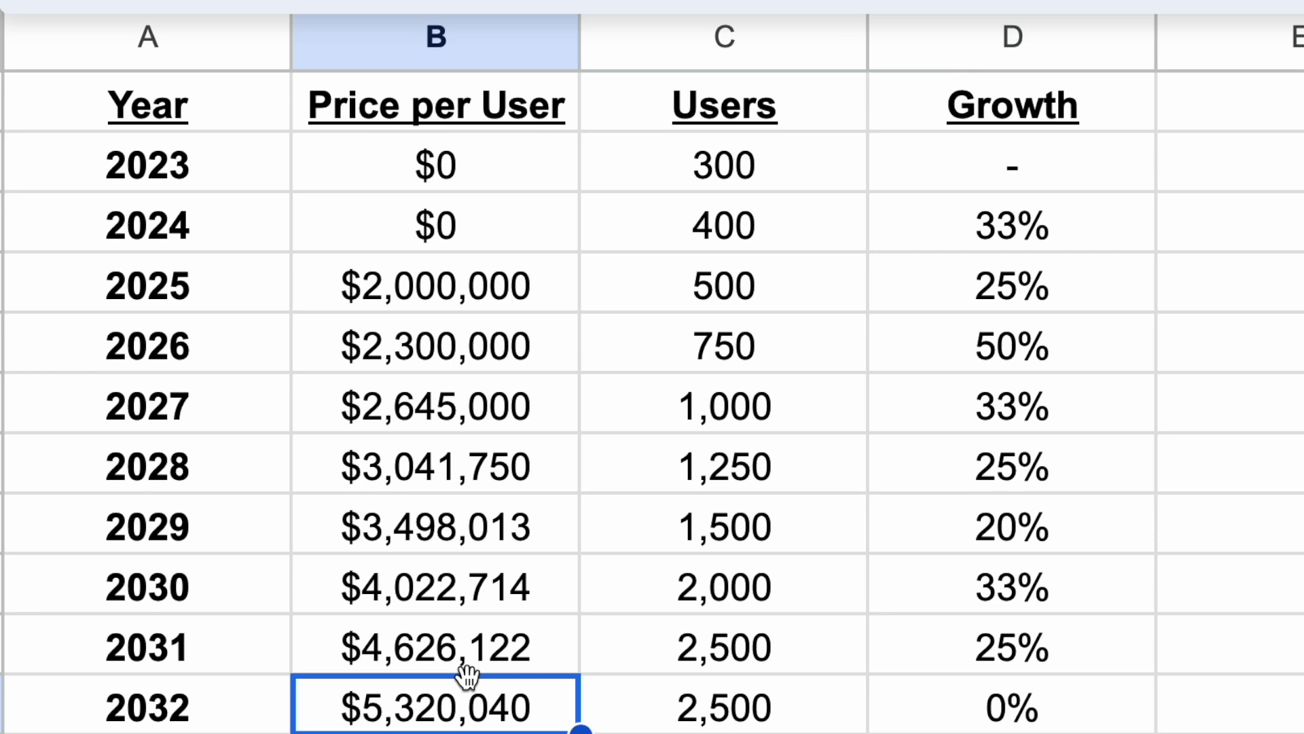
- Compare the 2032 price per user against the 2032 Users count
key("Right")
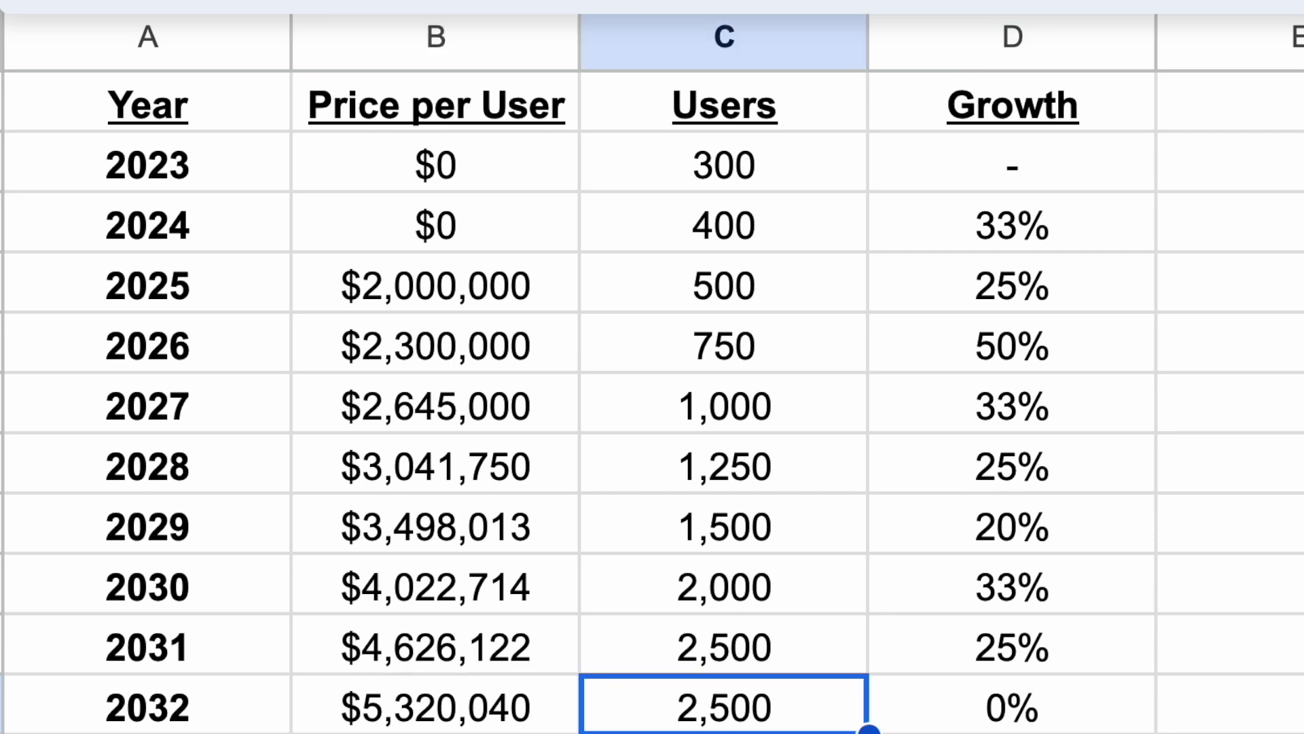
scroll(660, 713, "right", 1)
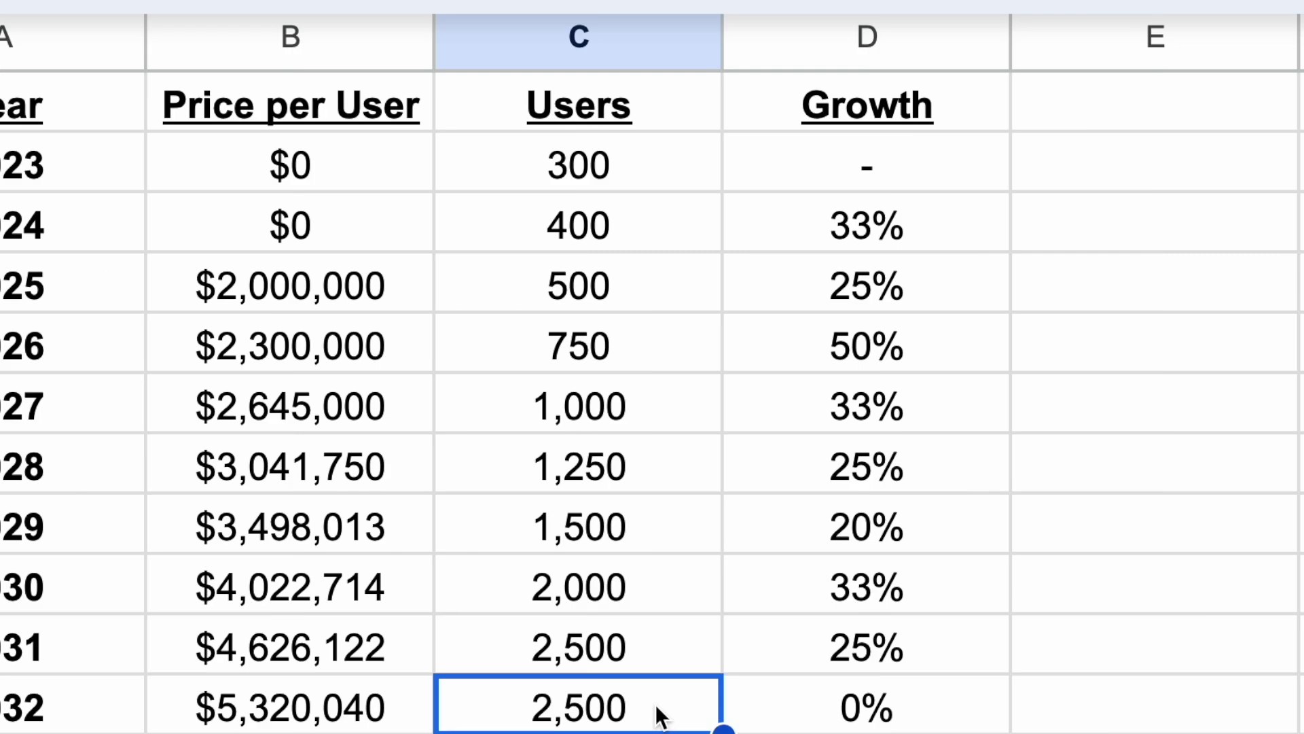
key("Left")
key("Right")
key("Left")
key("Right")
key("Left")
key("Up")
key("Up")
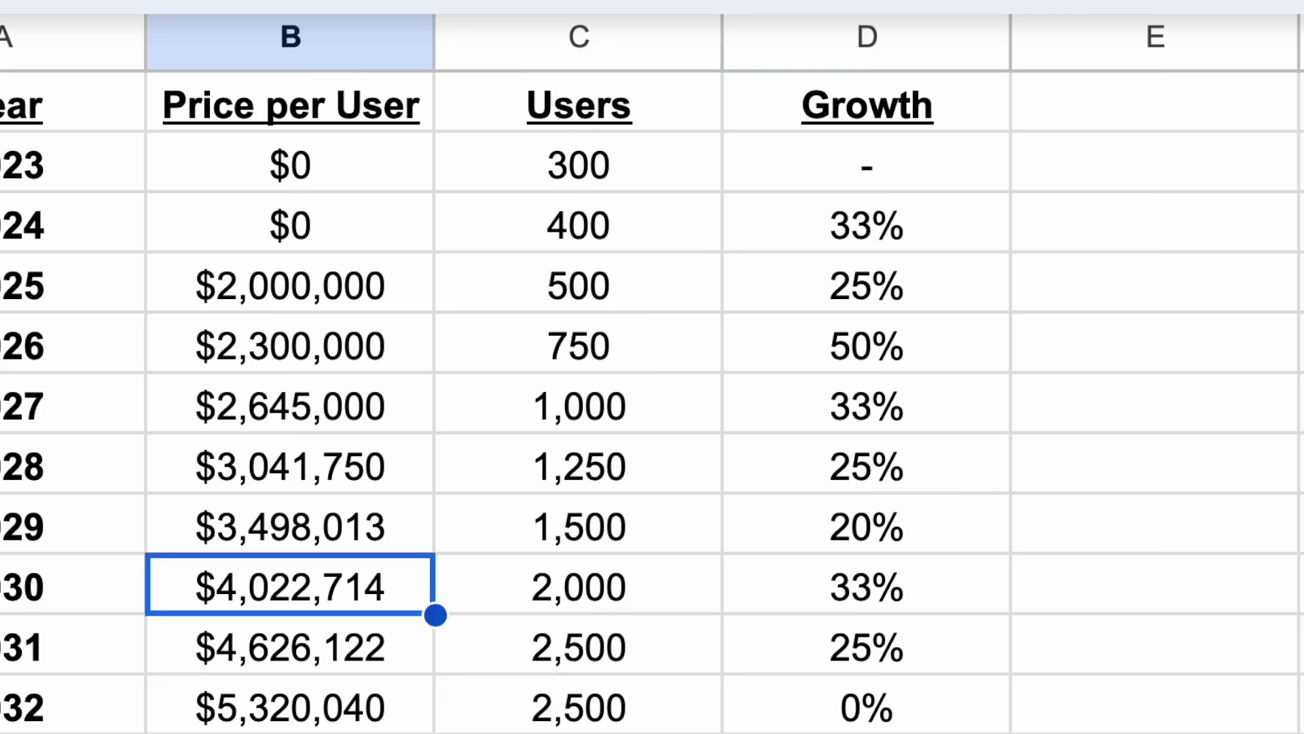
key("Up")
key("Up")
key("Up")
key("Up")
key("Up")
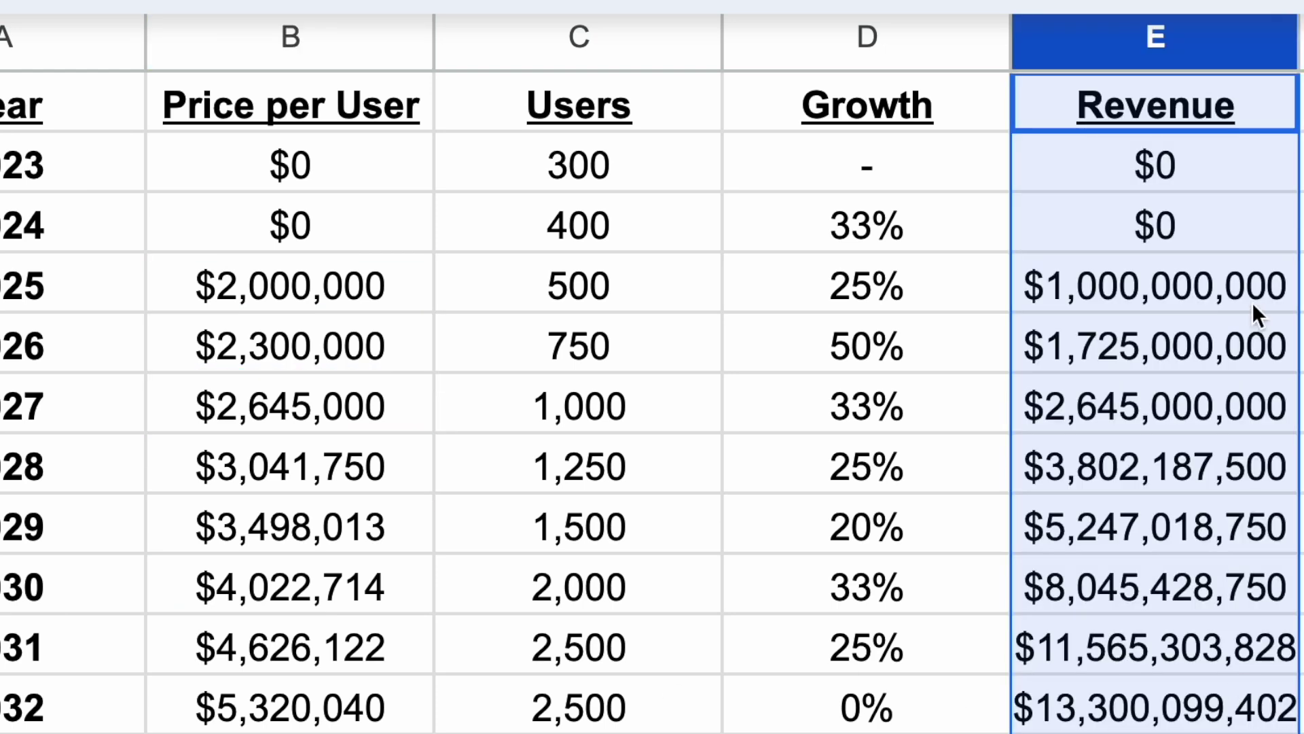
left_click(1224, 285)
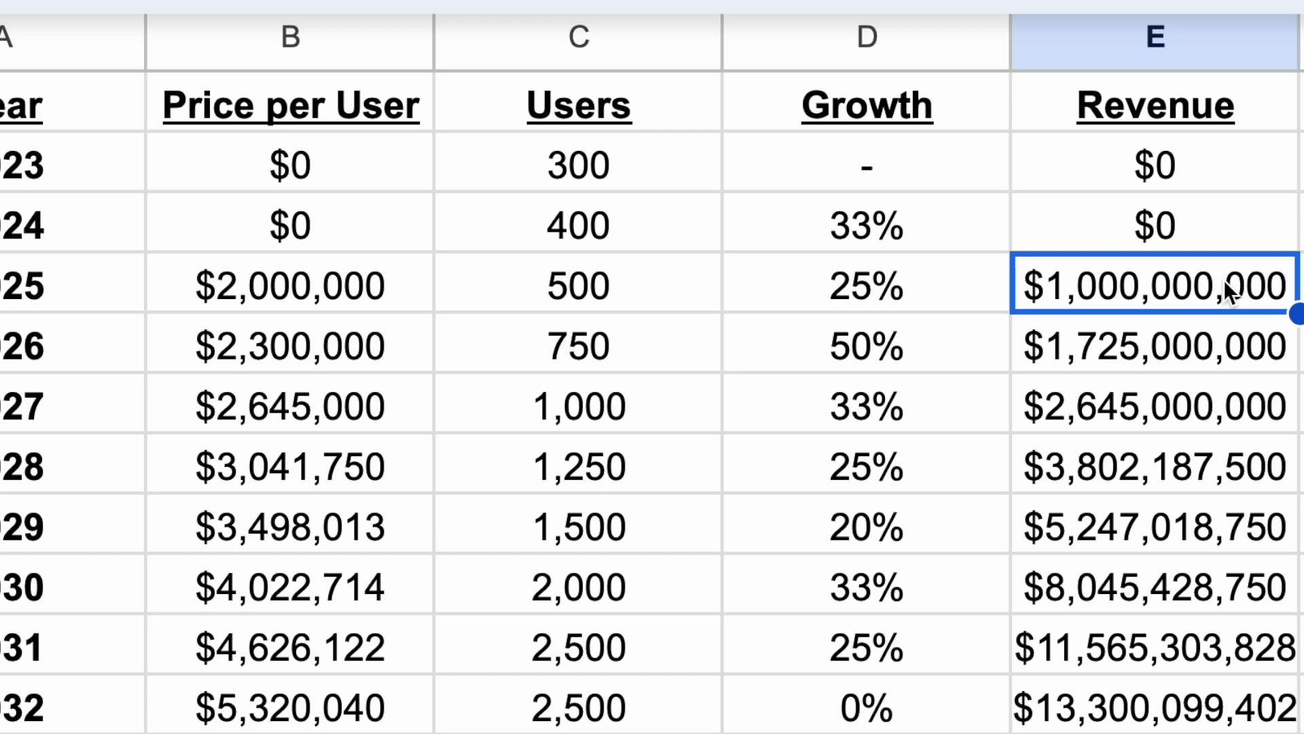
key("Left")
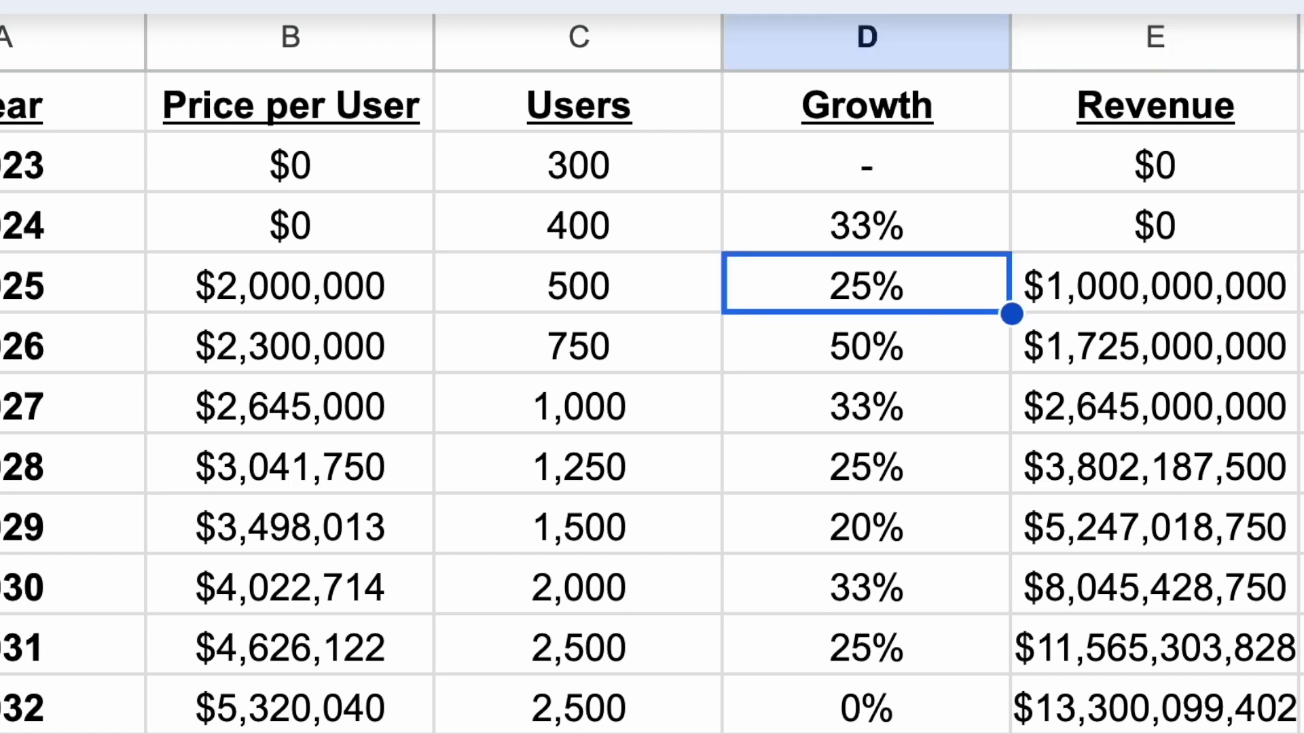
key("Left")
key("Left")
key("Right")
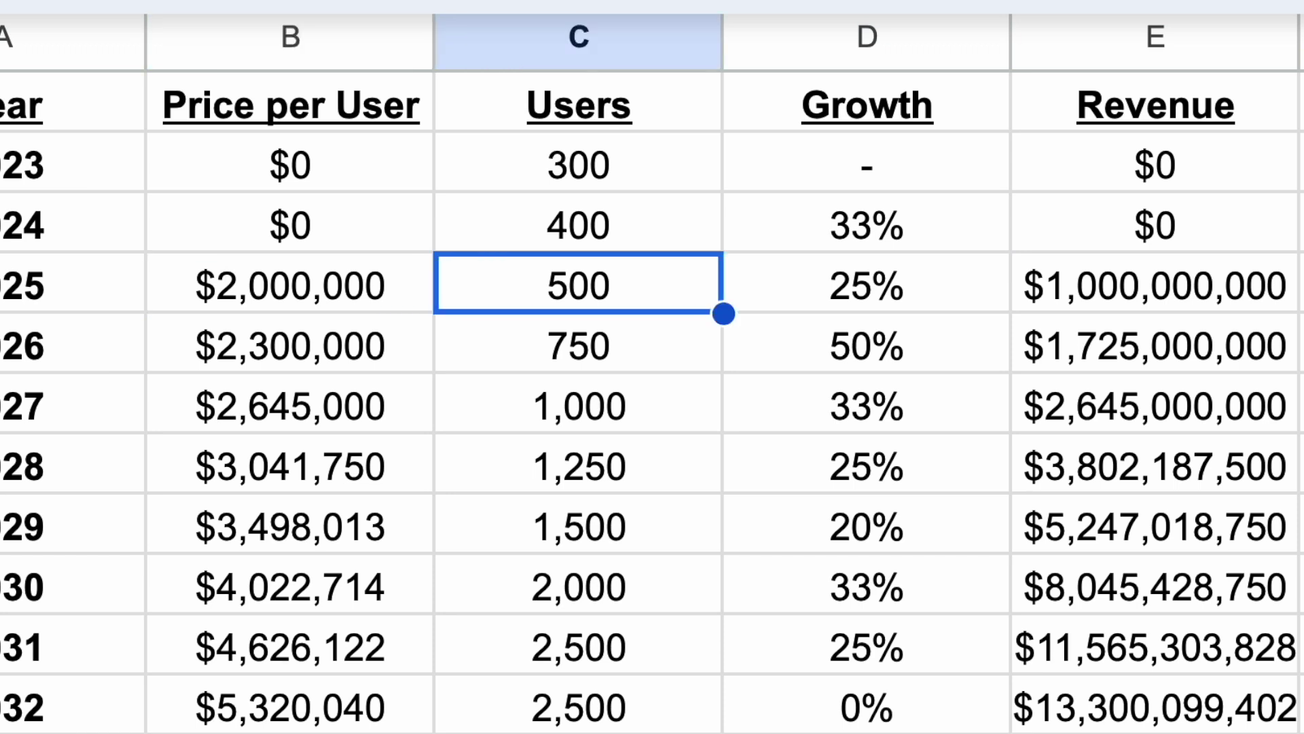
key("Right")
key("Right")
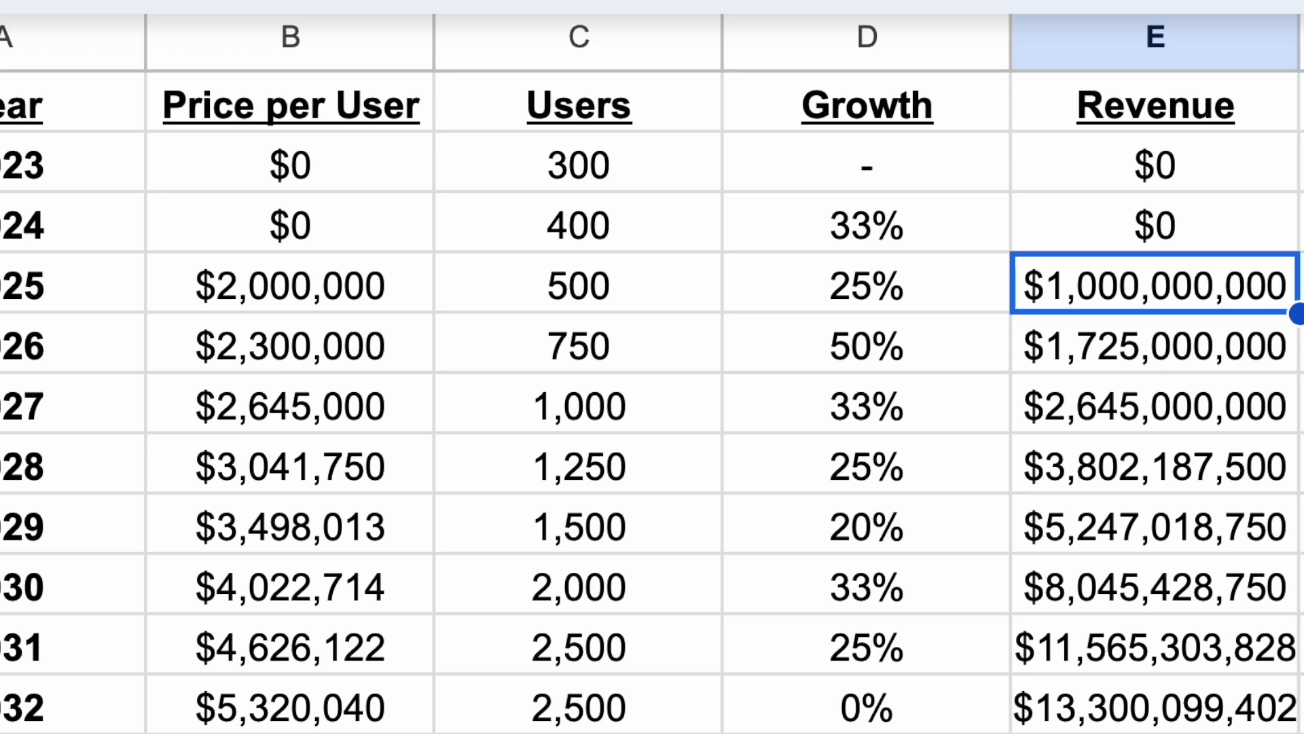
key("Return")
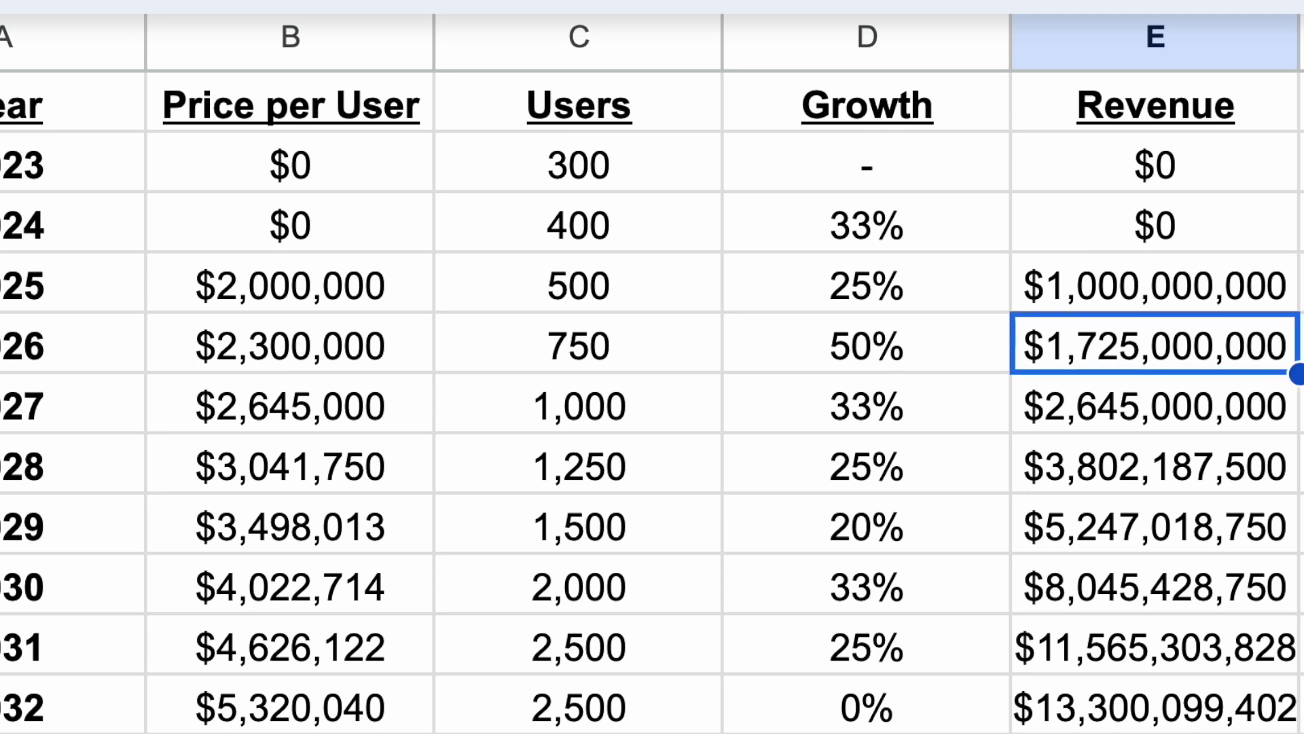
double_click(1219, 339)
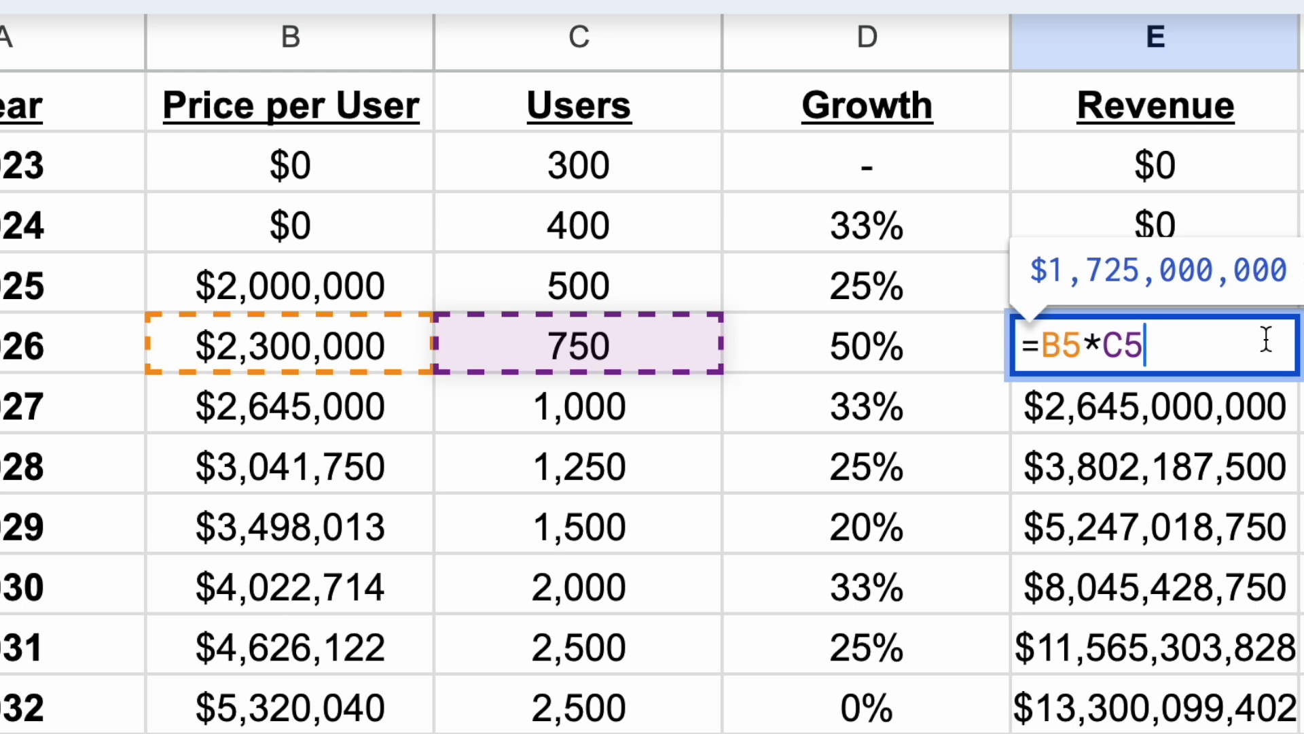
key("Return")
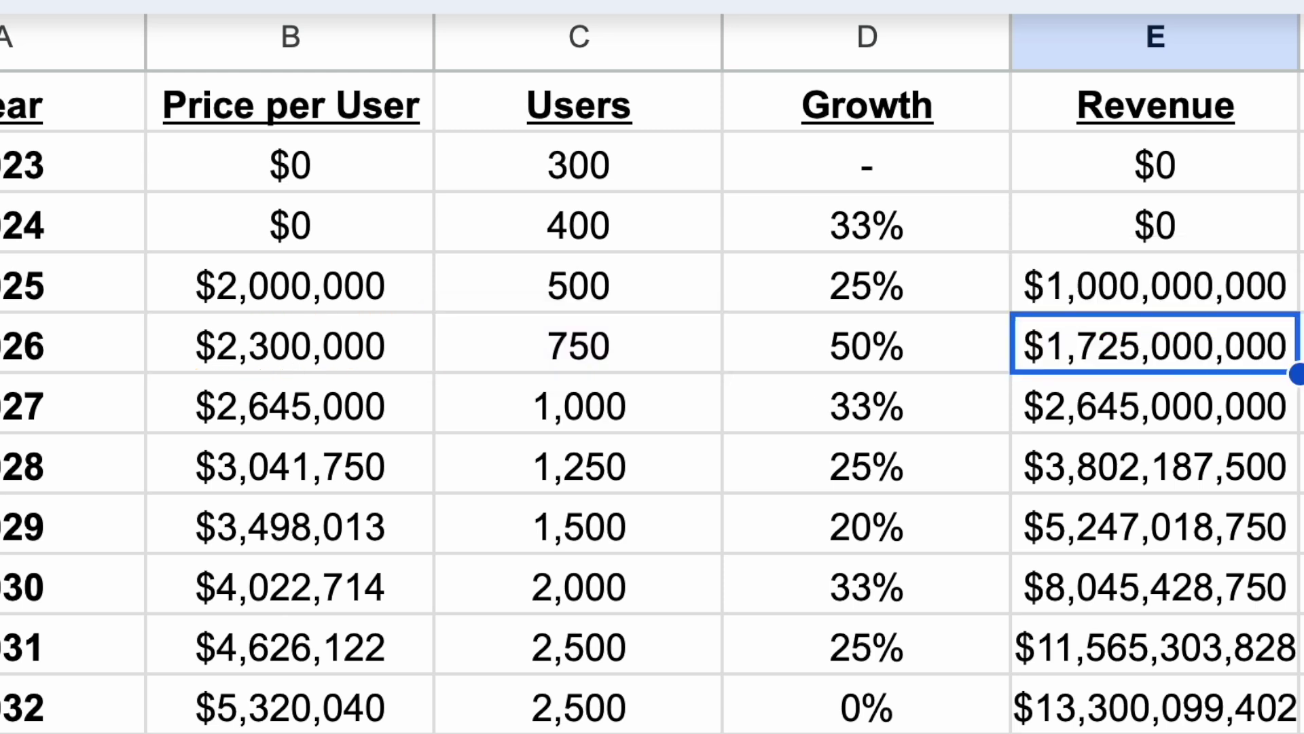
left_click(1263, 417)
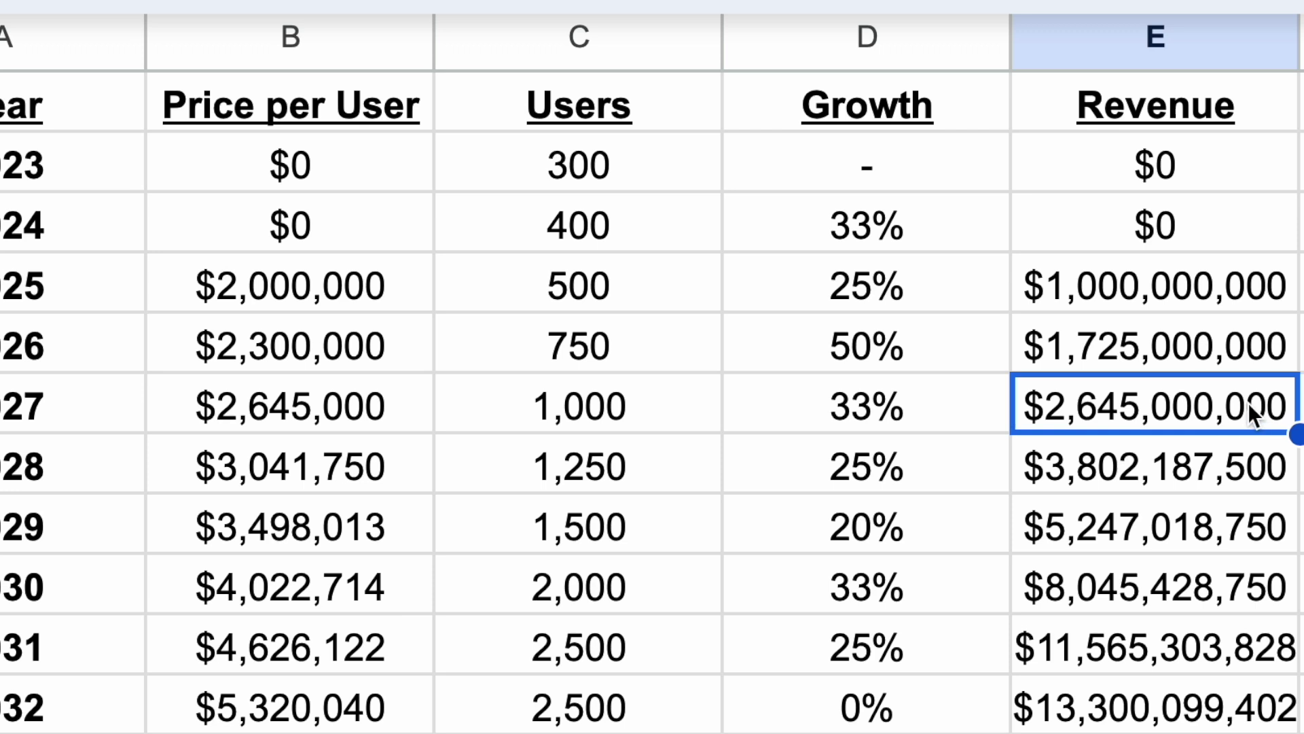
key("Down")
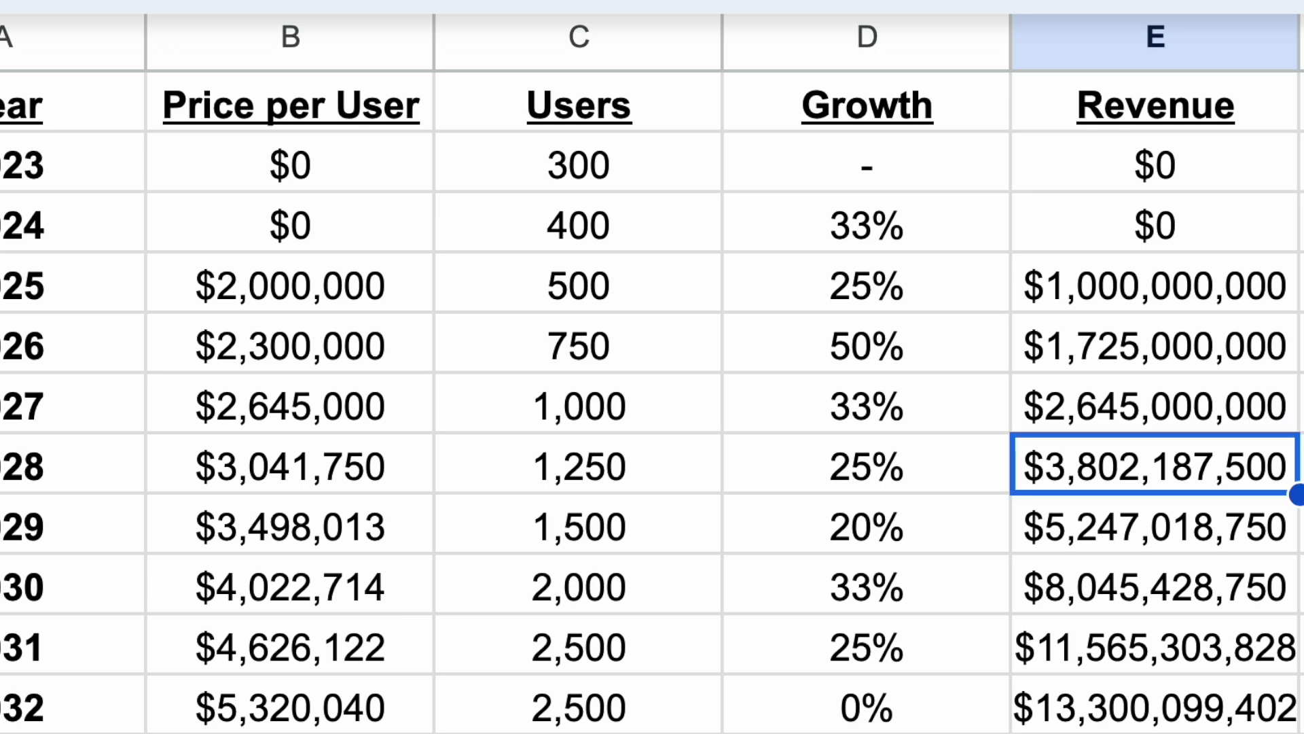
key("Down")
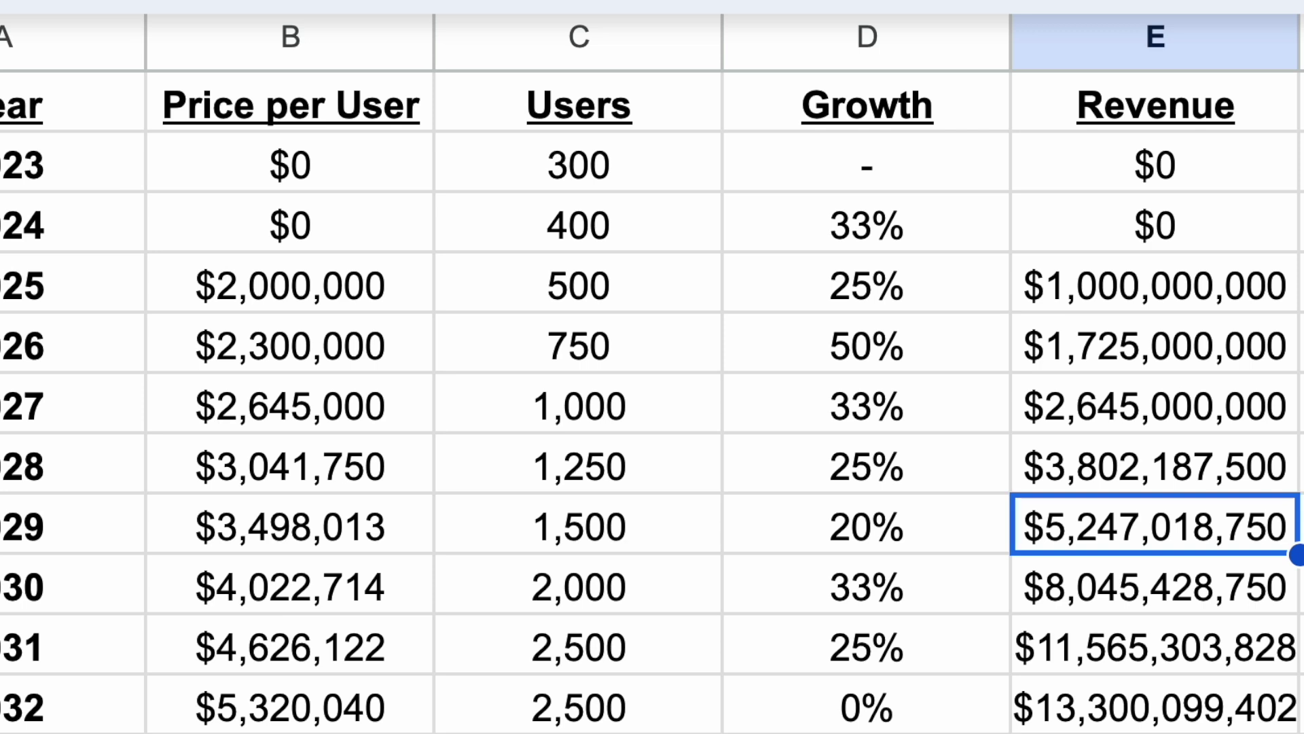
key("Down")
key("Down")
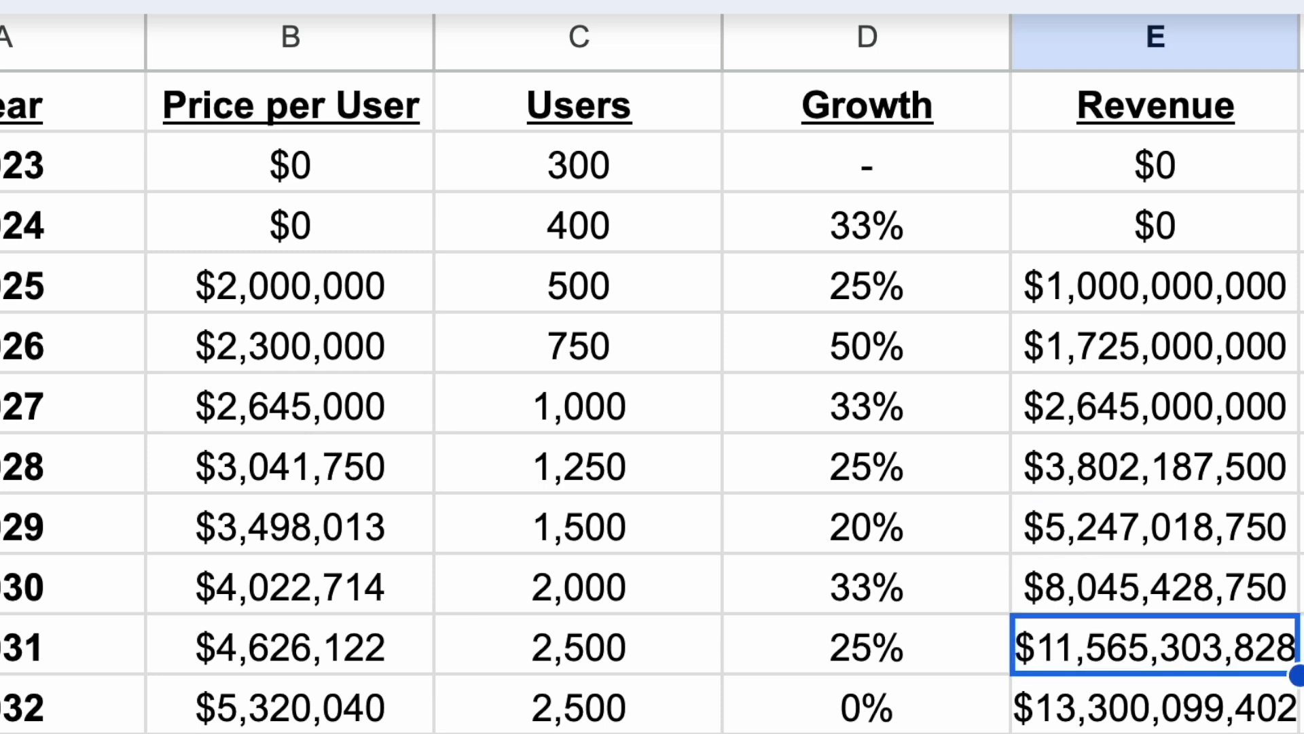
key("Down")
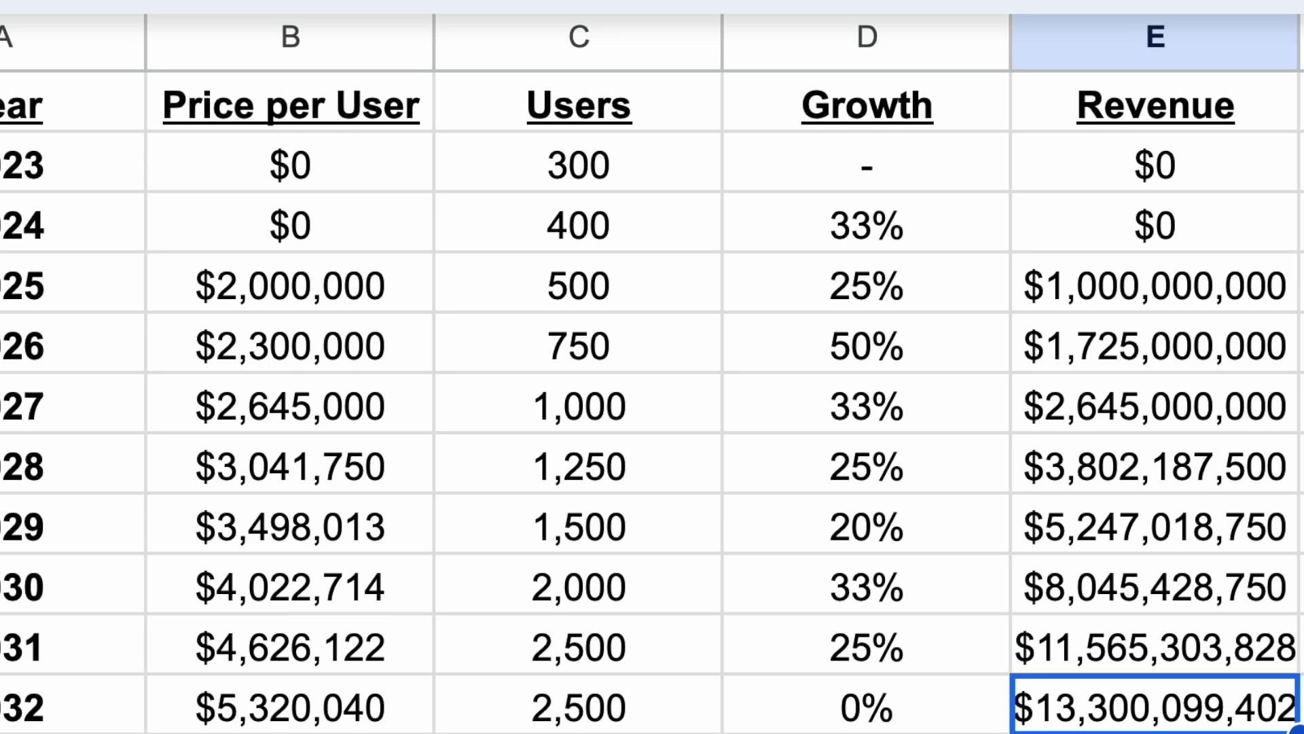
key("Up")
key("Up")
key("Up")
key("Up")
key("Up")
key("Up")
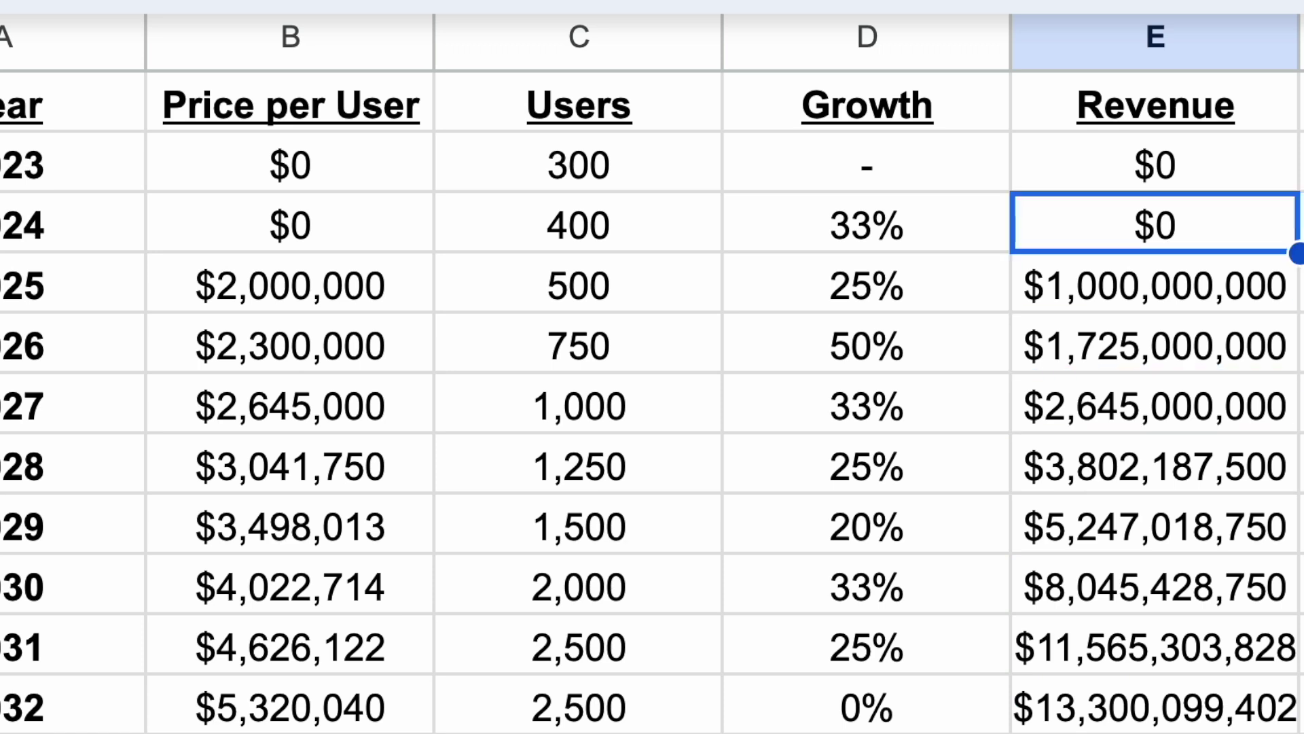
key("Up")
key("Up")
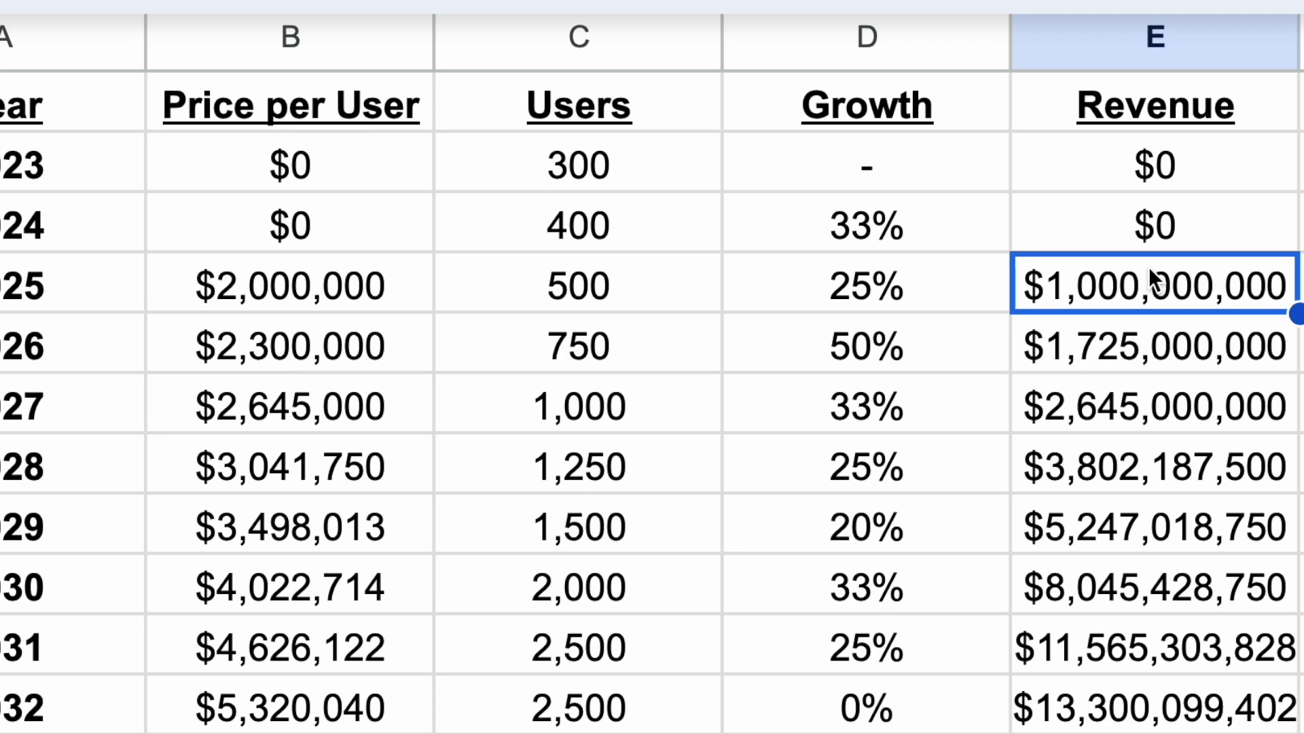
- Select the 2025–2032 Revenue figures, ending on the 2025 Revenue cell
left_click(1141, 705, "shift")
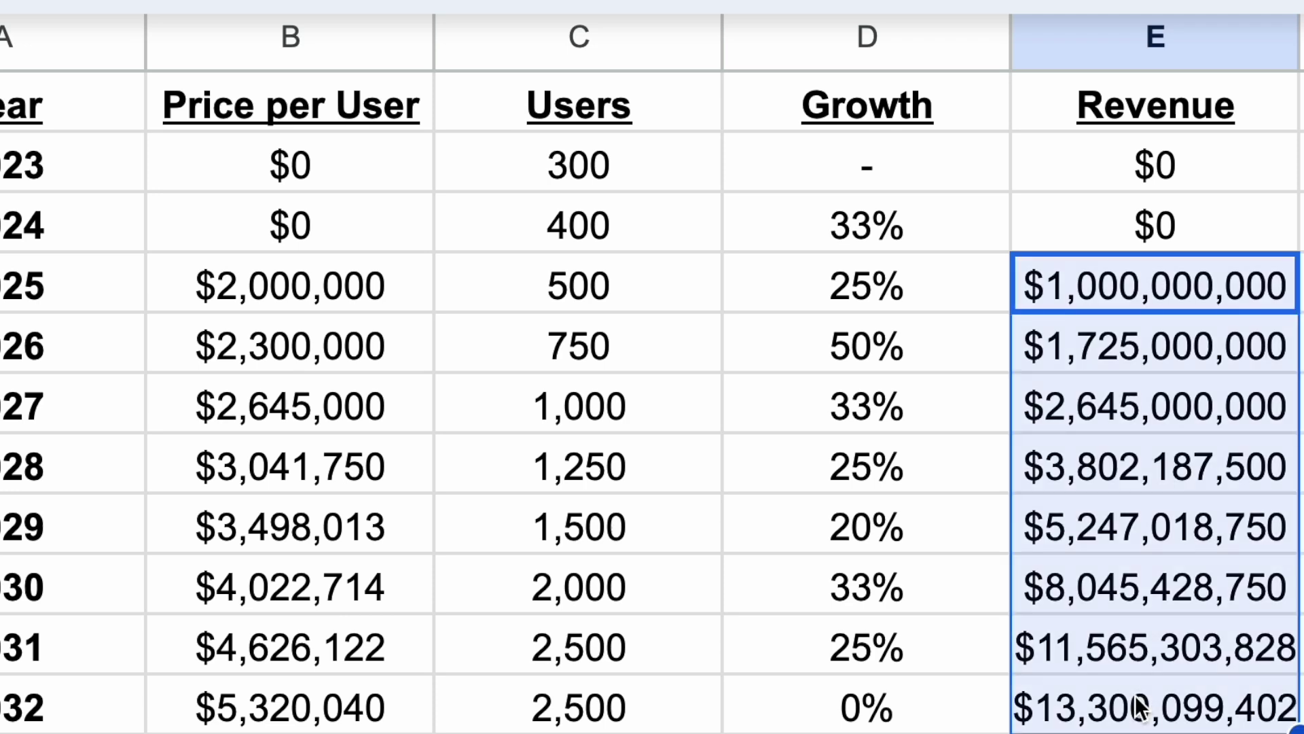
left_click(1141, 706)
left_click(1112, 294, "shift")
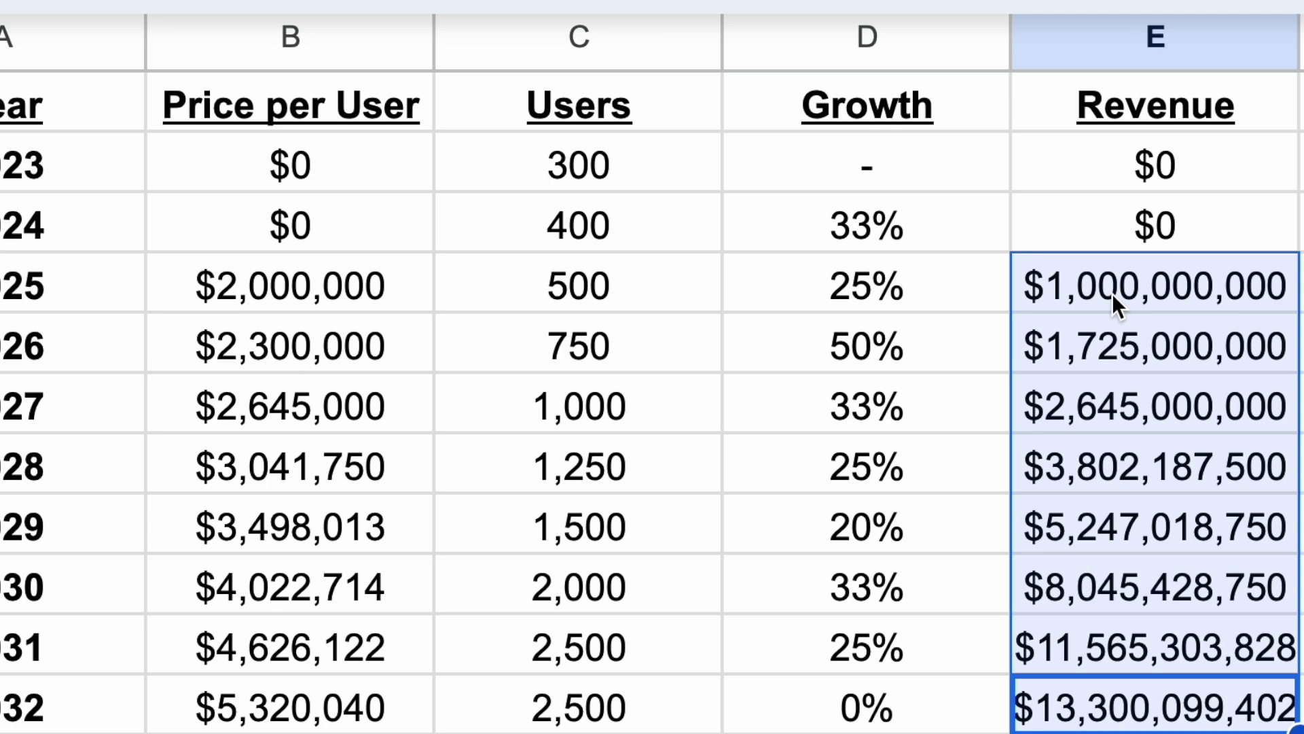
left_click(1112, 294)
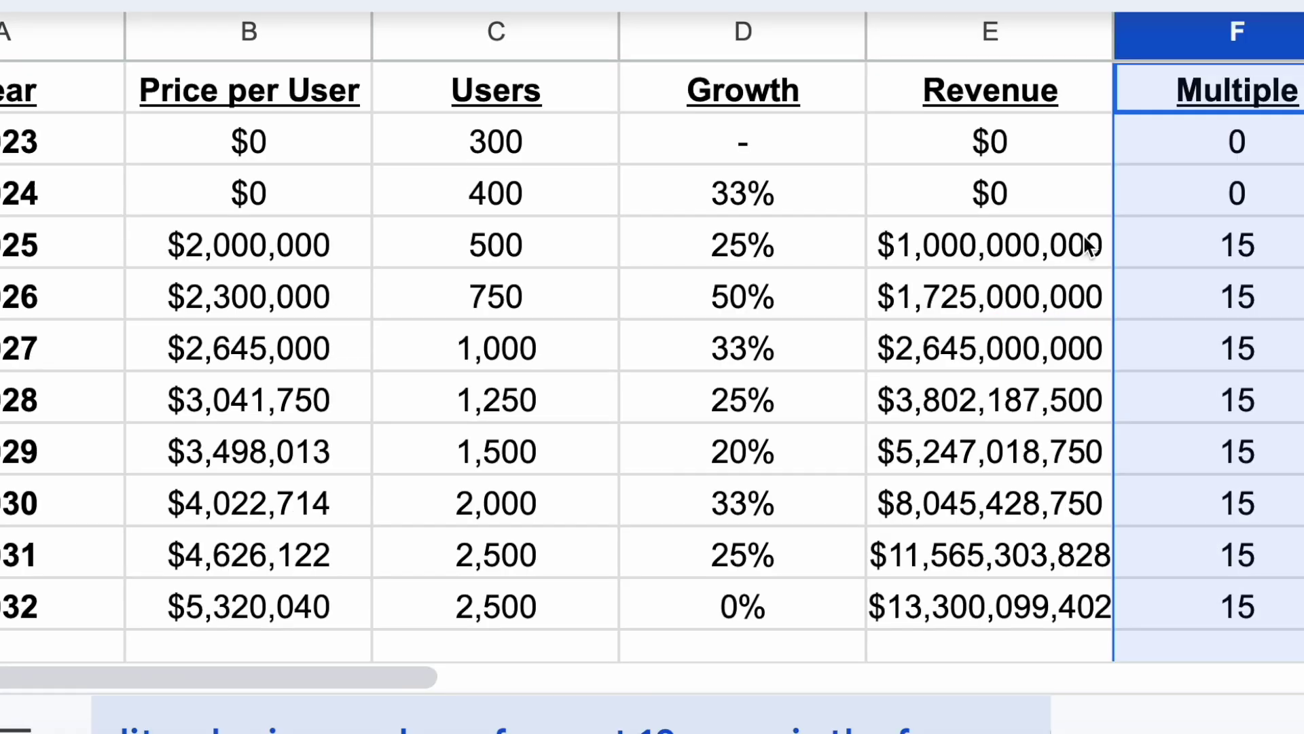
left_click(1281, 245)
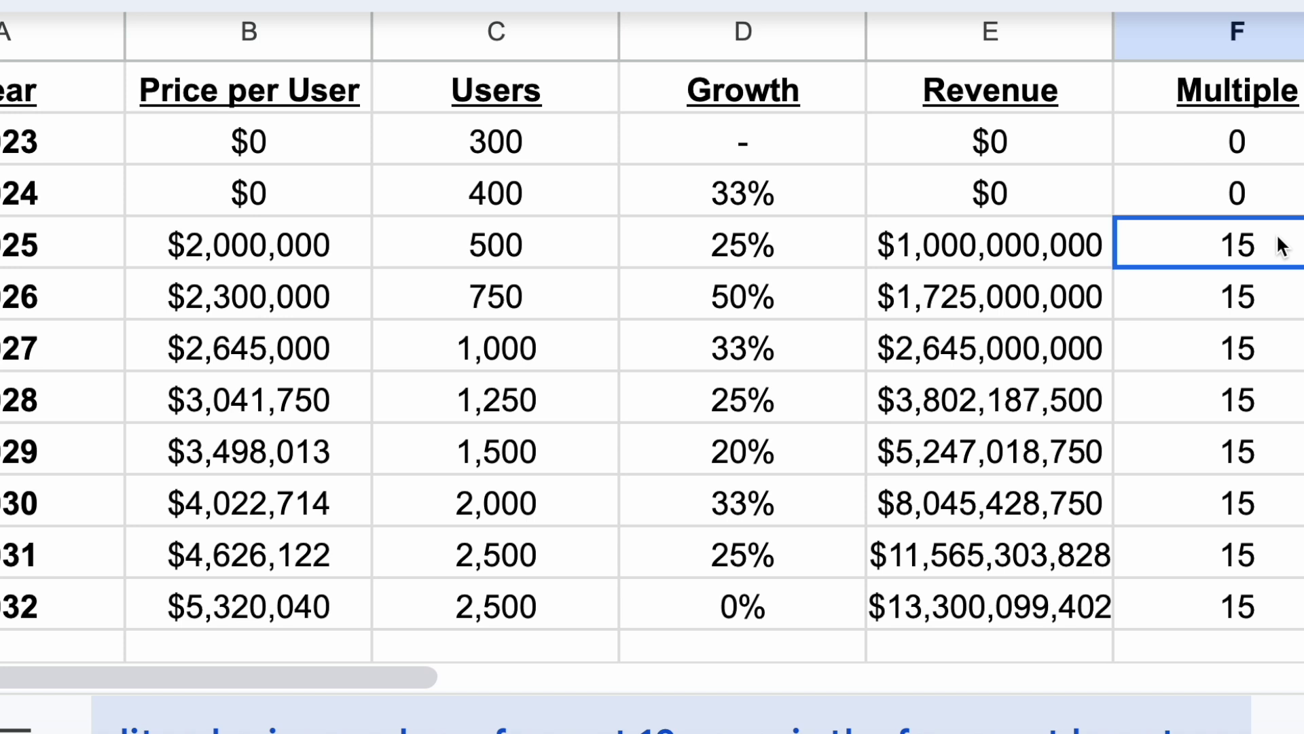
key("Left")
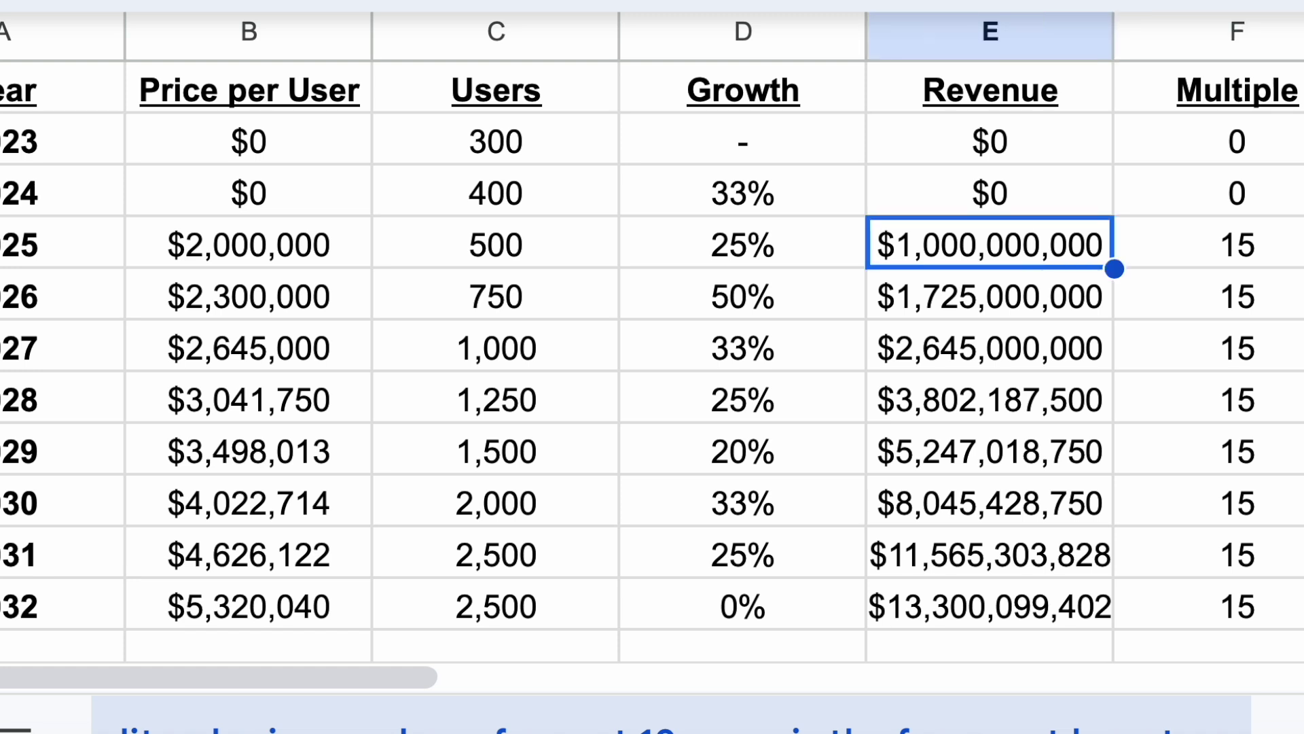
key("shift+Right")
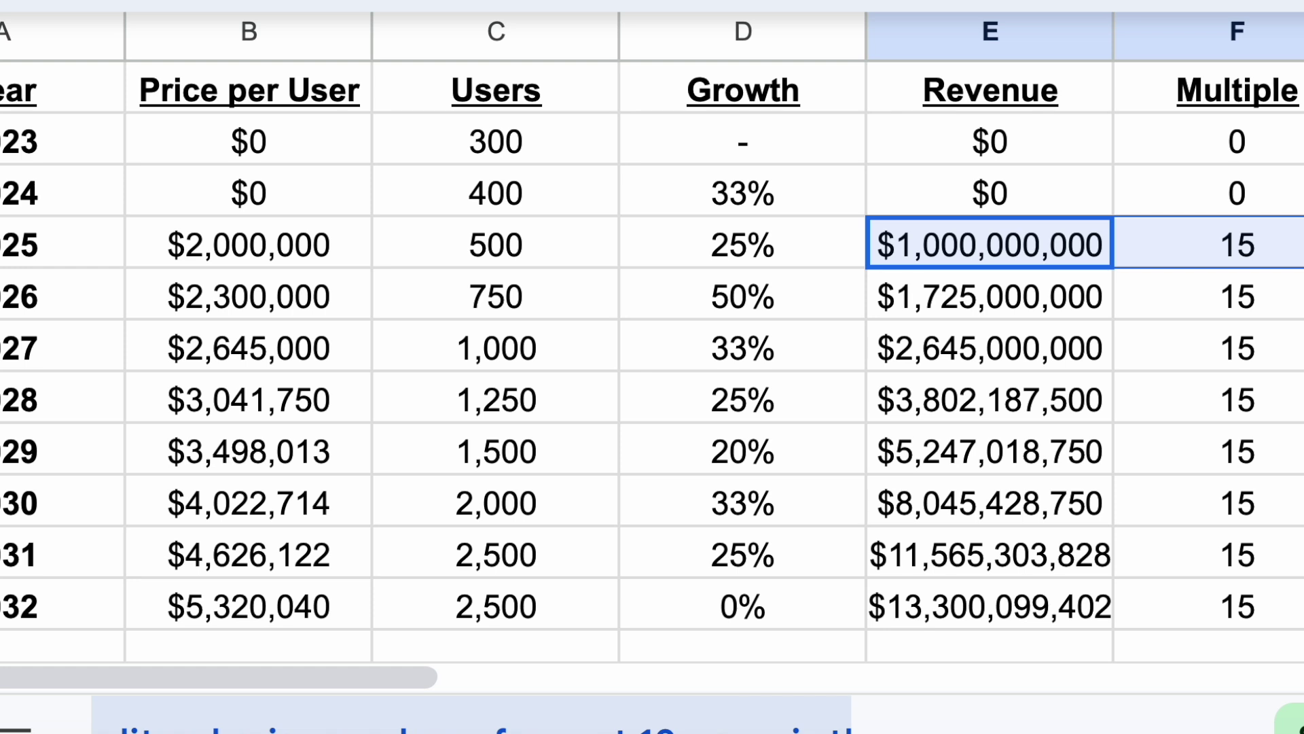
key("Right")
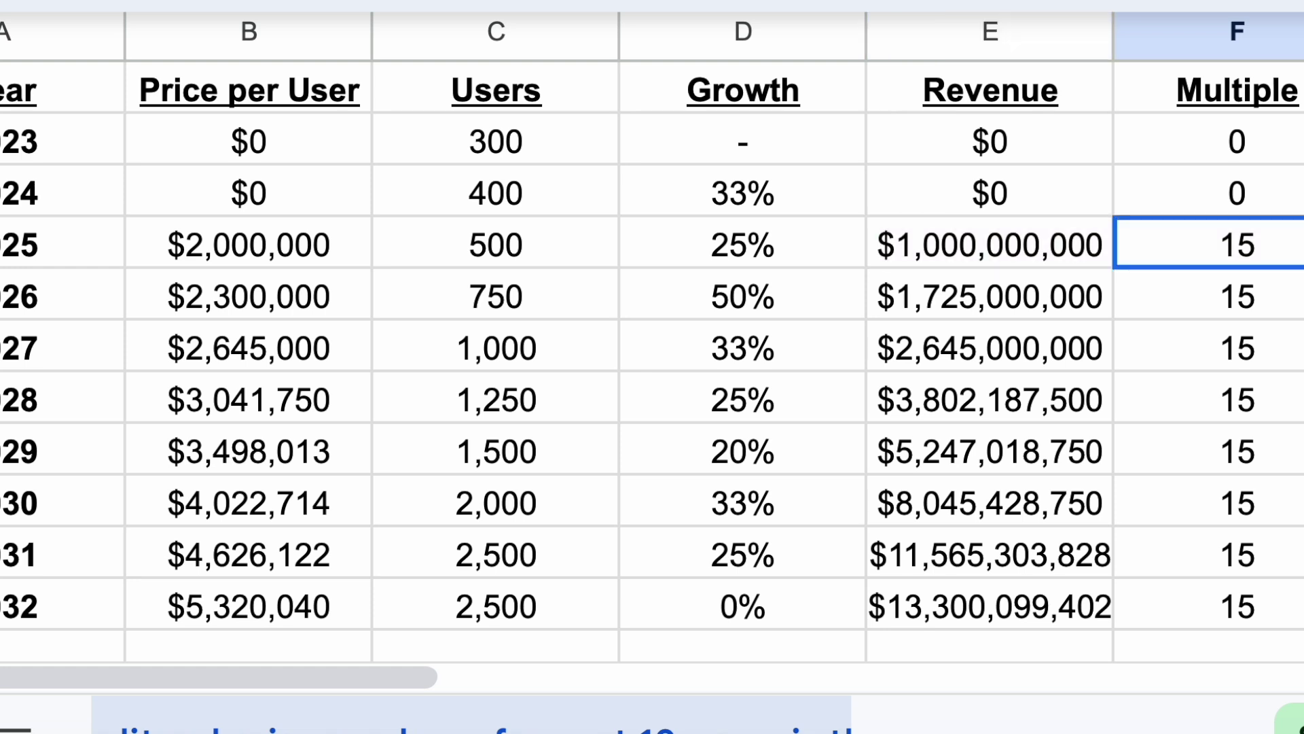
key("Down")
key("Down")
key("Down")
key("Down")
key("Down")
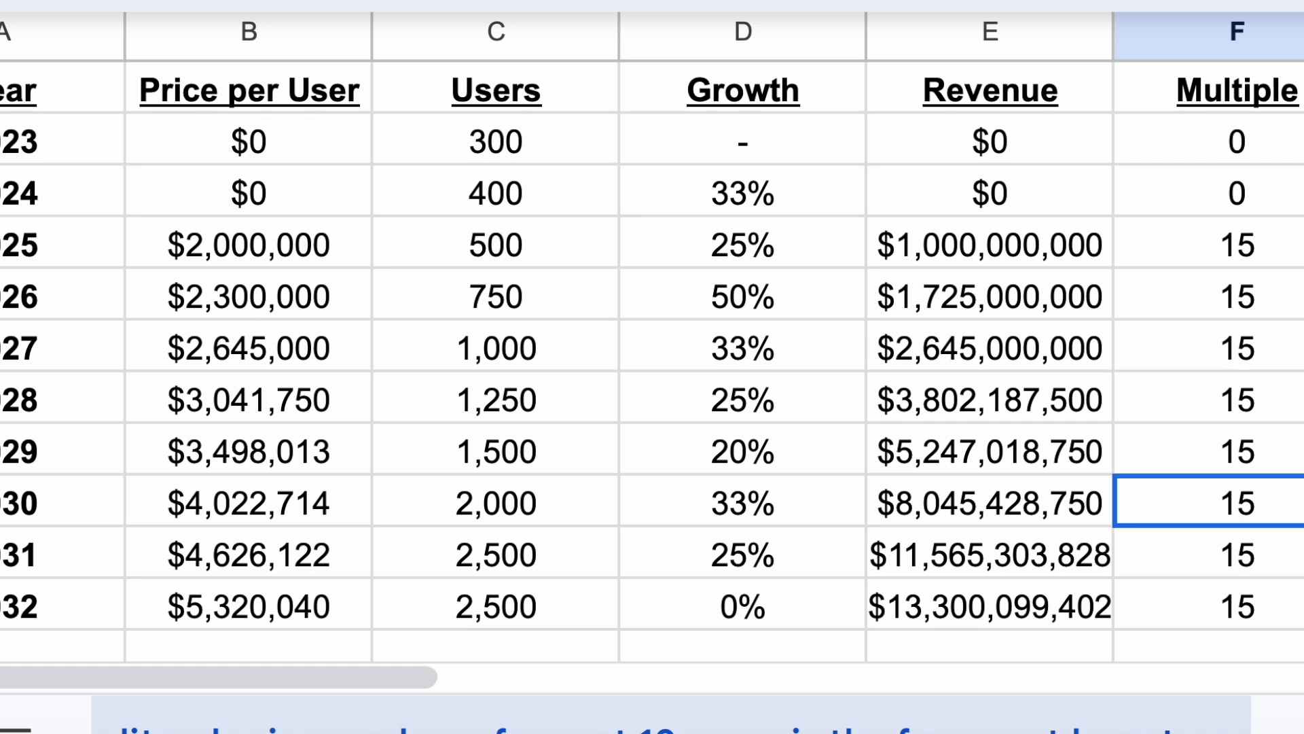
key("Down")
key("Down")
key("Up")
key("Up")
key("Up")
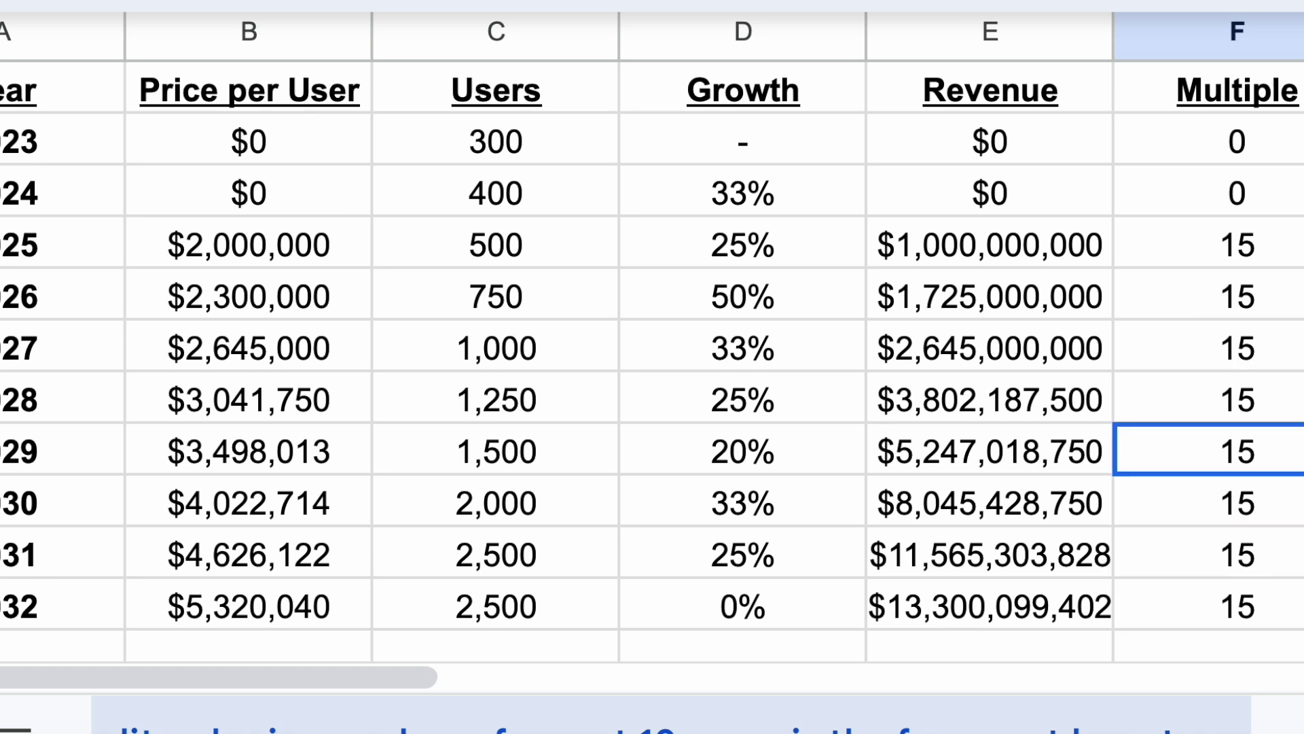
key("Up")
key("Up")
key("Up")
key("Up")
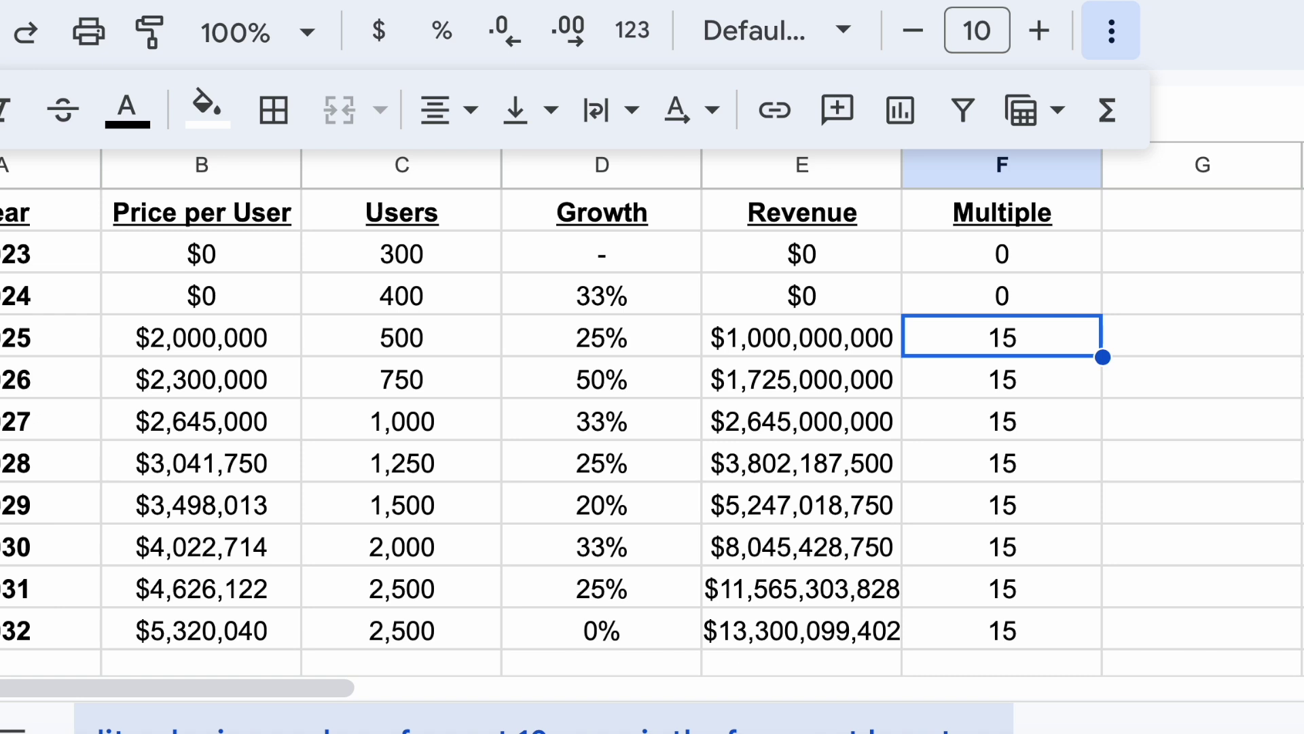
- Extend the selection to cover the 2025 revenue alongside its multiple
key("shift+Left")
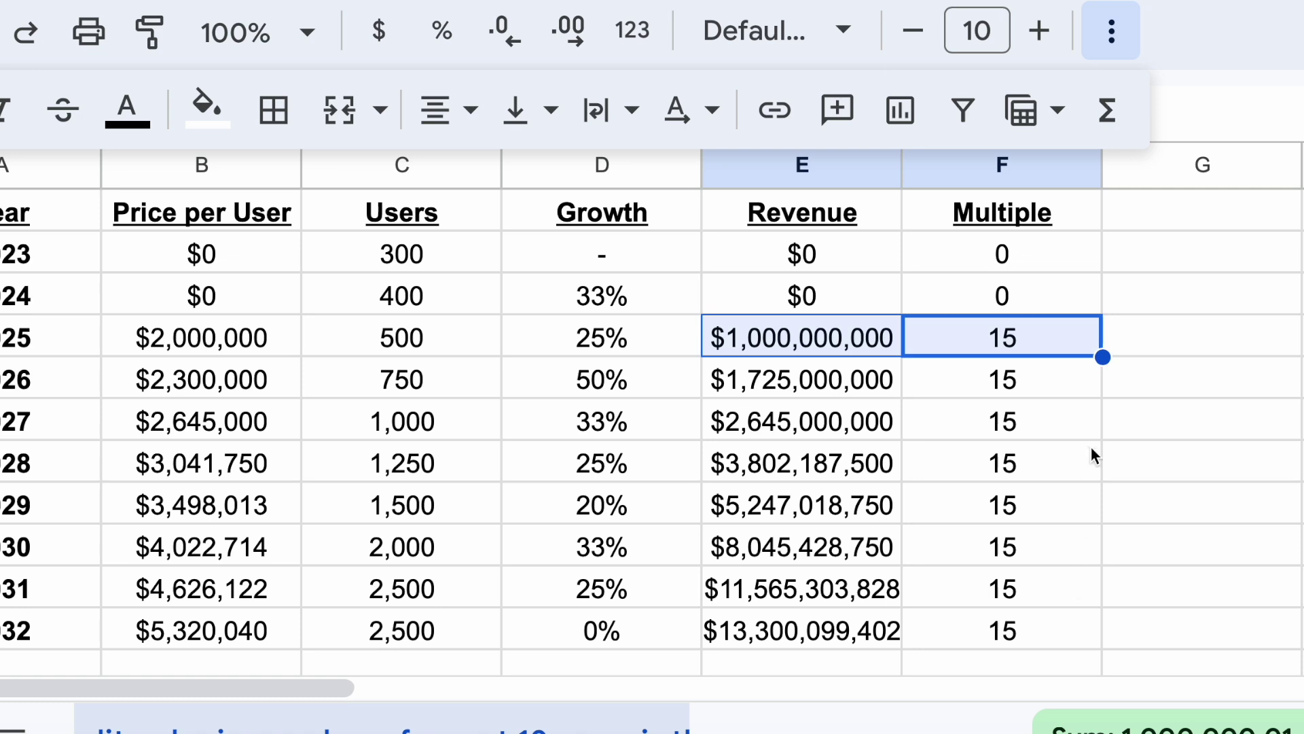
key("ctrl+z")
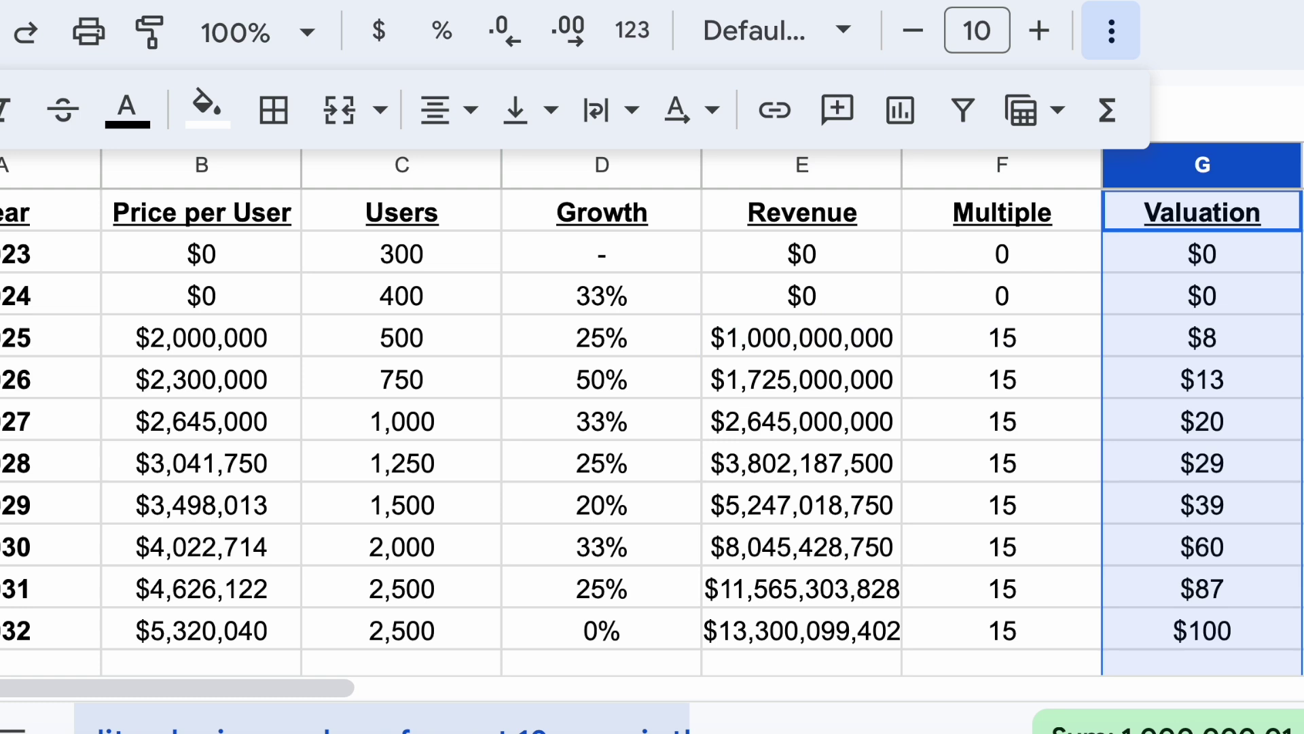
left_click(1163, 255)
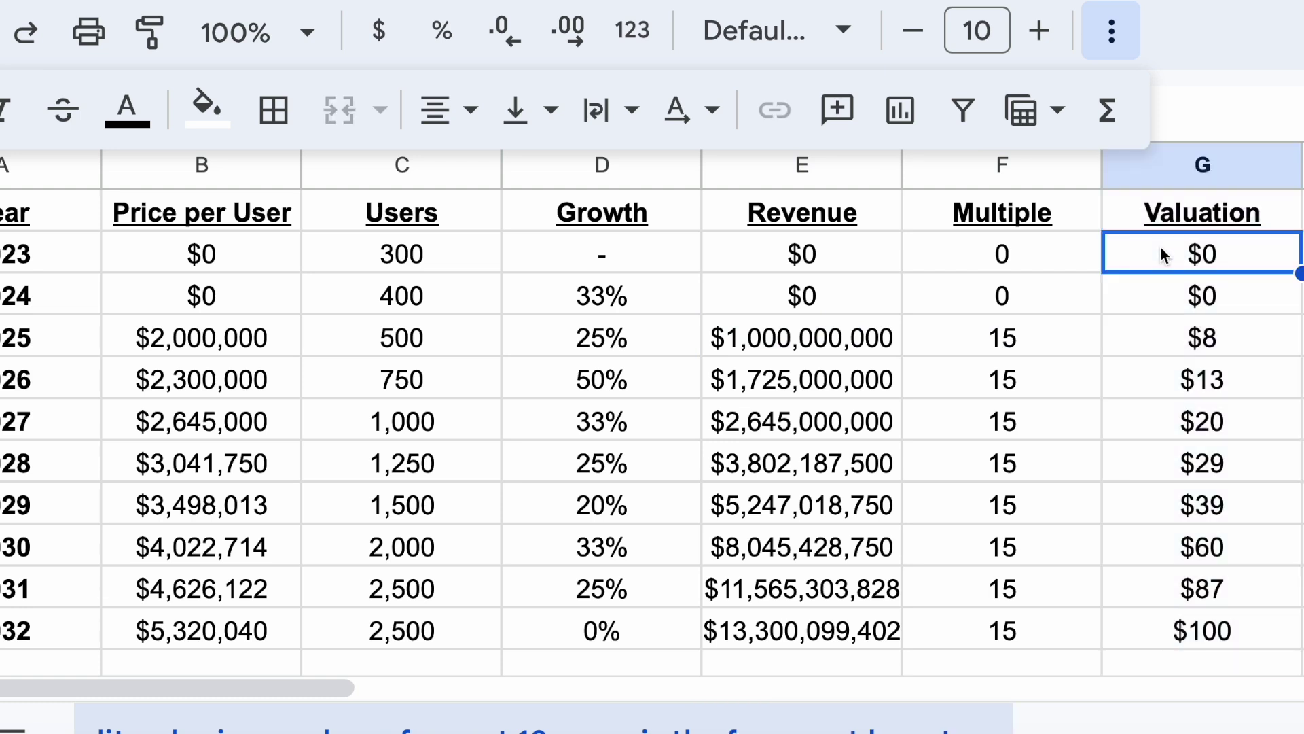
key("Down")
key("Down")
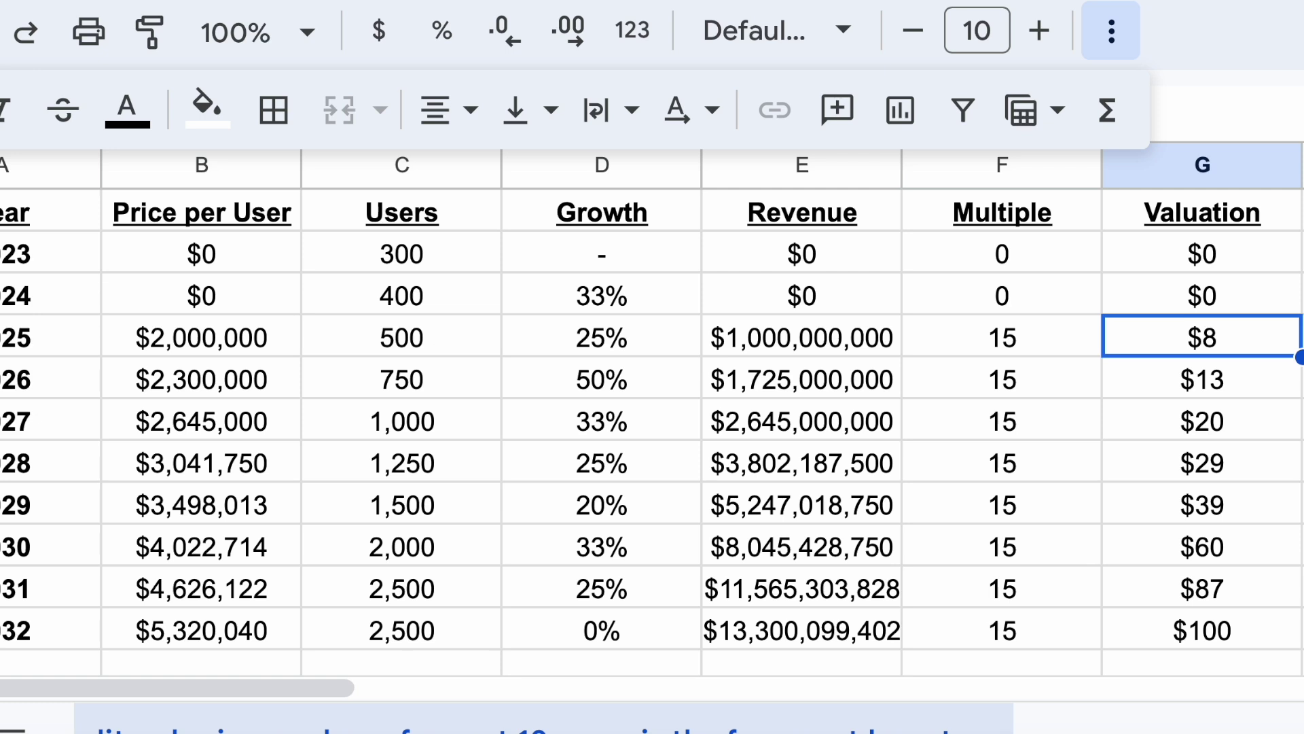
key("Down")
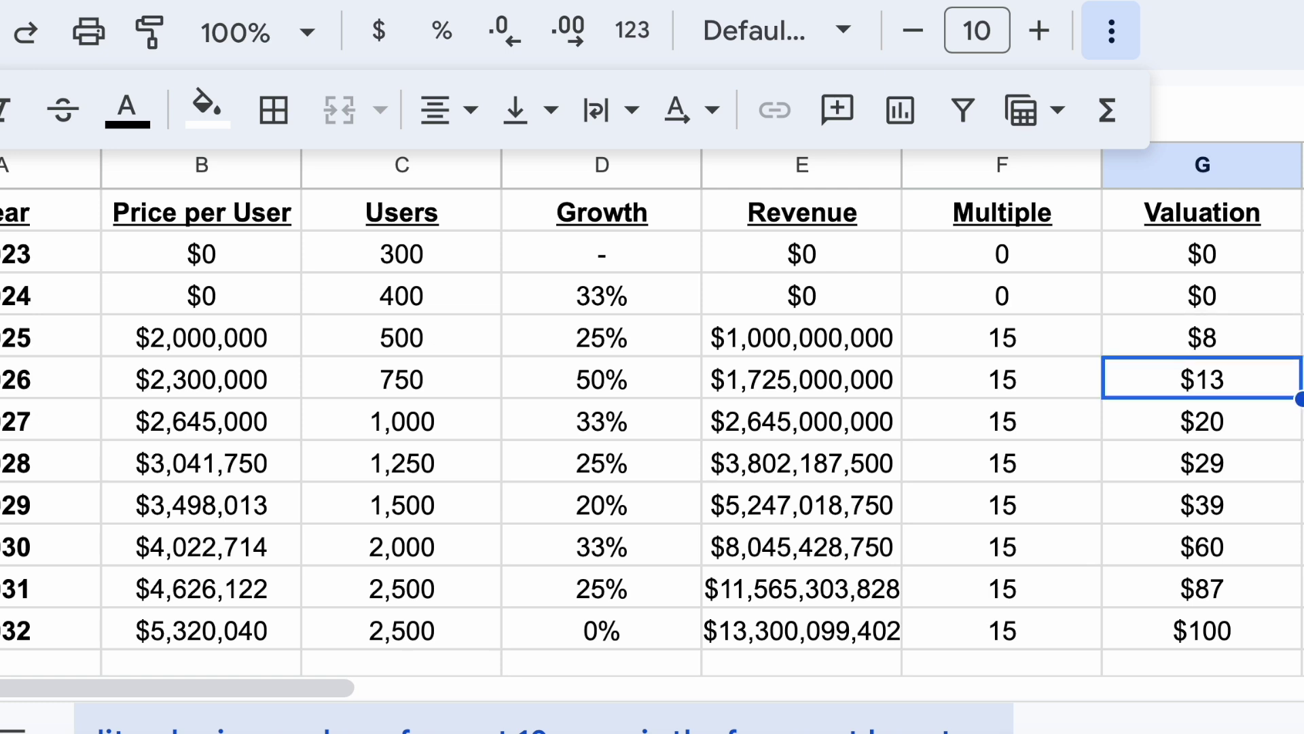
key("Down")
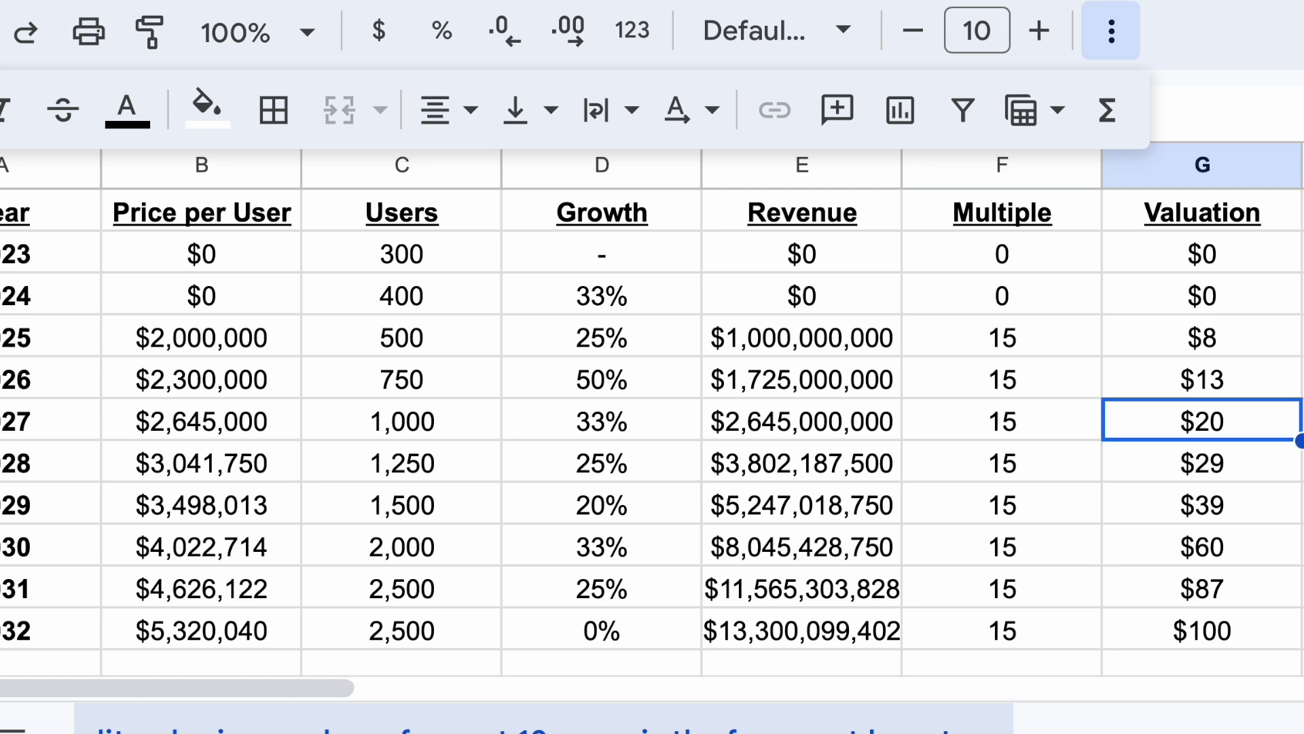
key("Down")
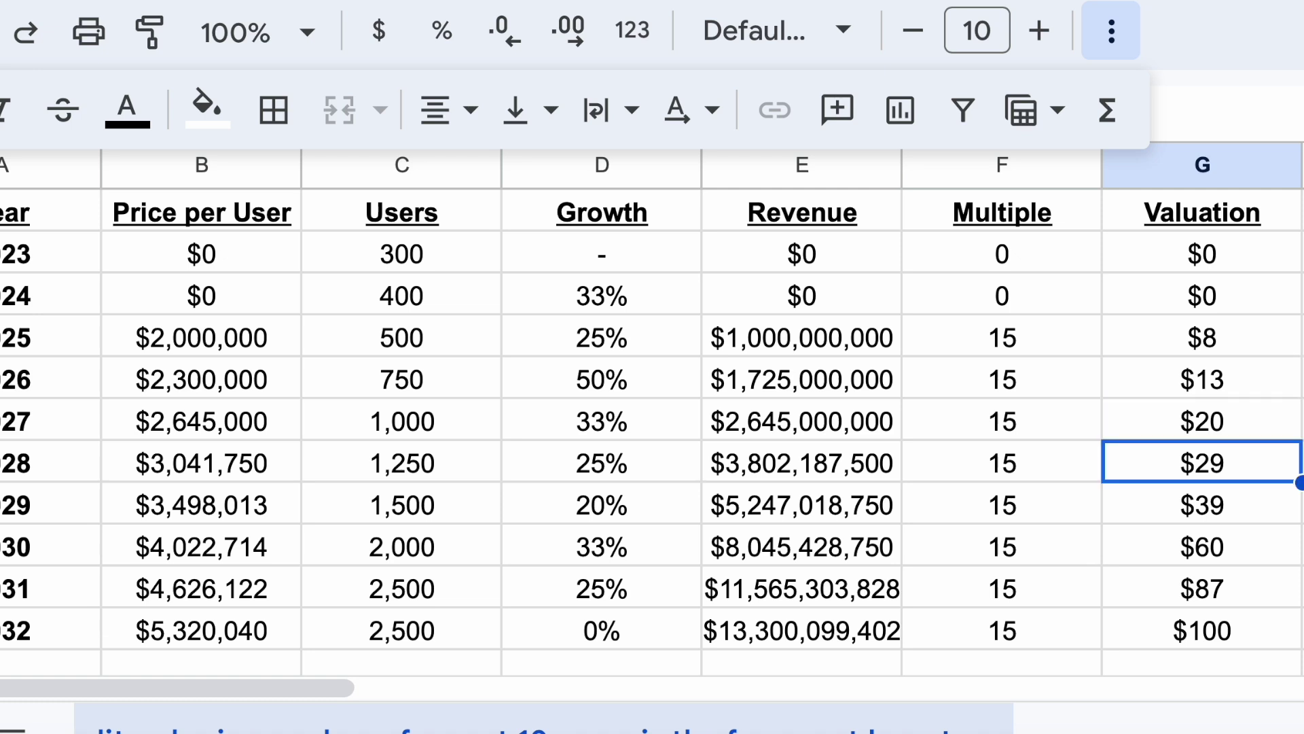
key("Down")
key("Down")
key("Down")
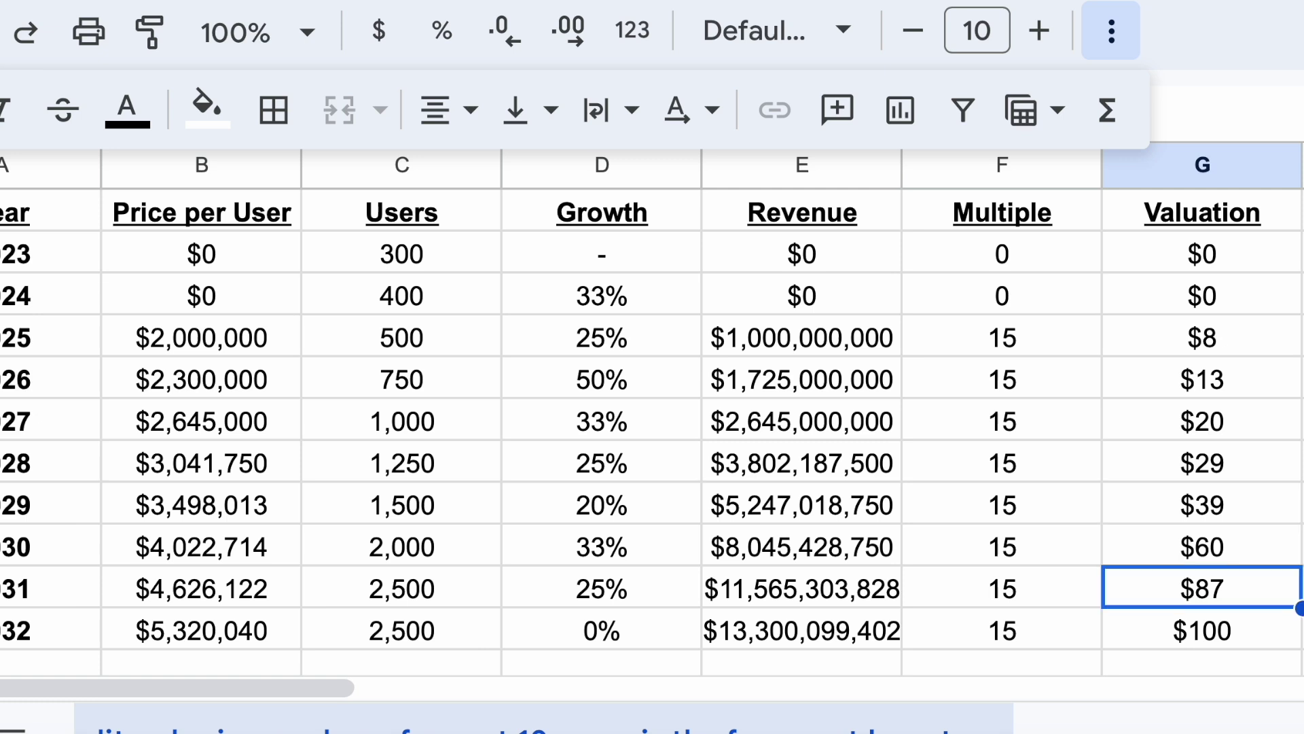
key("Down")
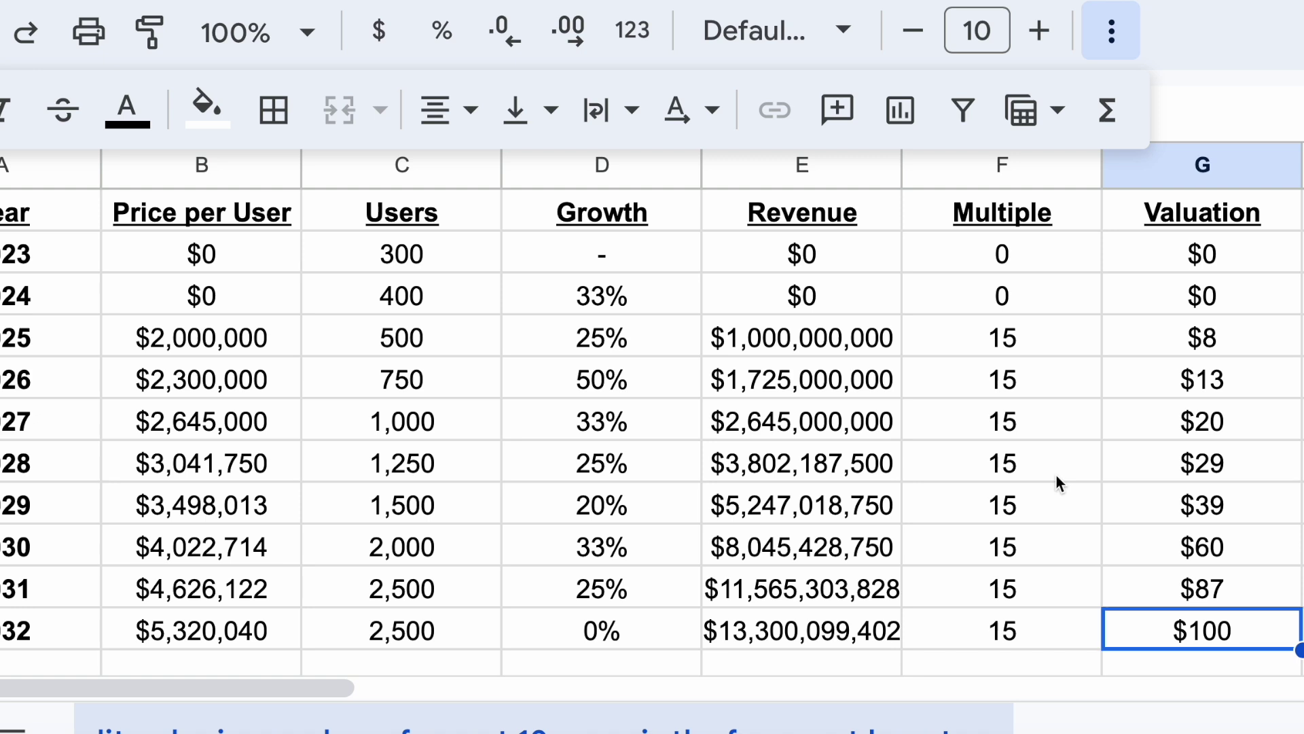
key("Left")
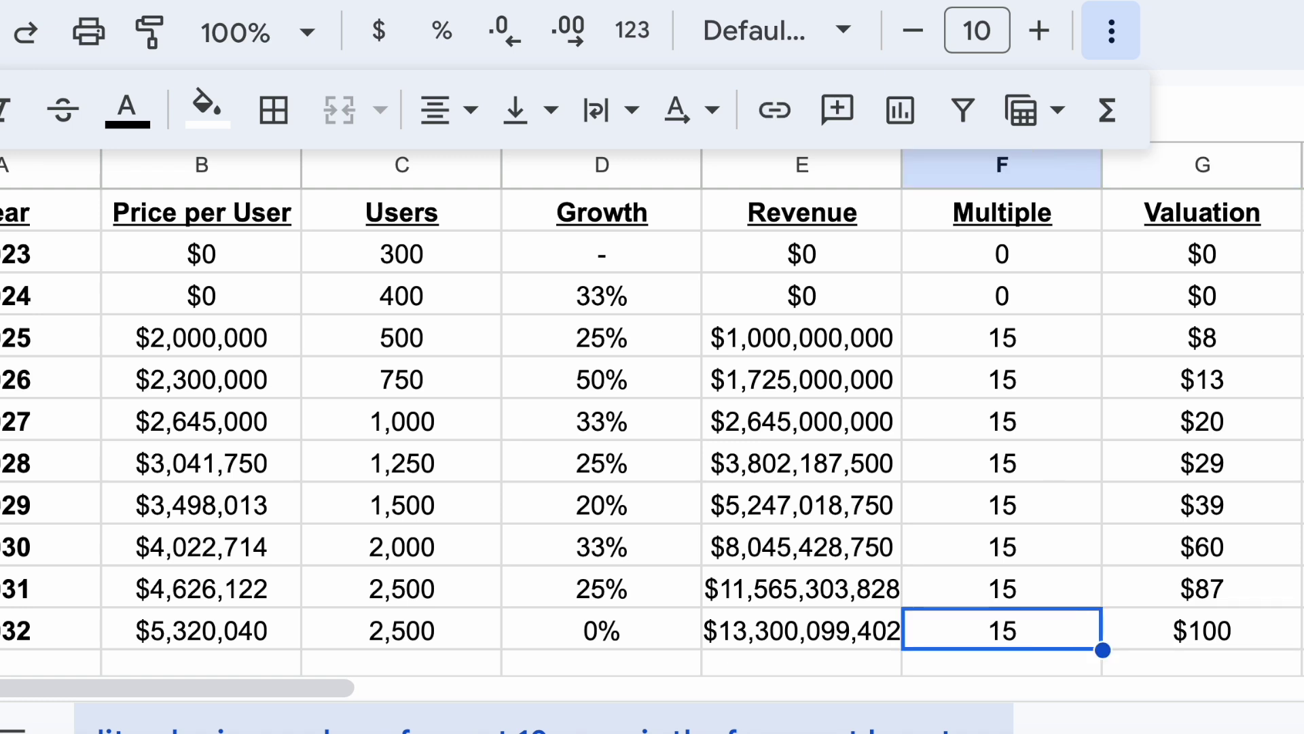
key("Left")
key("Left")
key("Left")
key("Left")
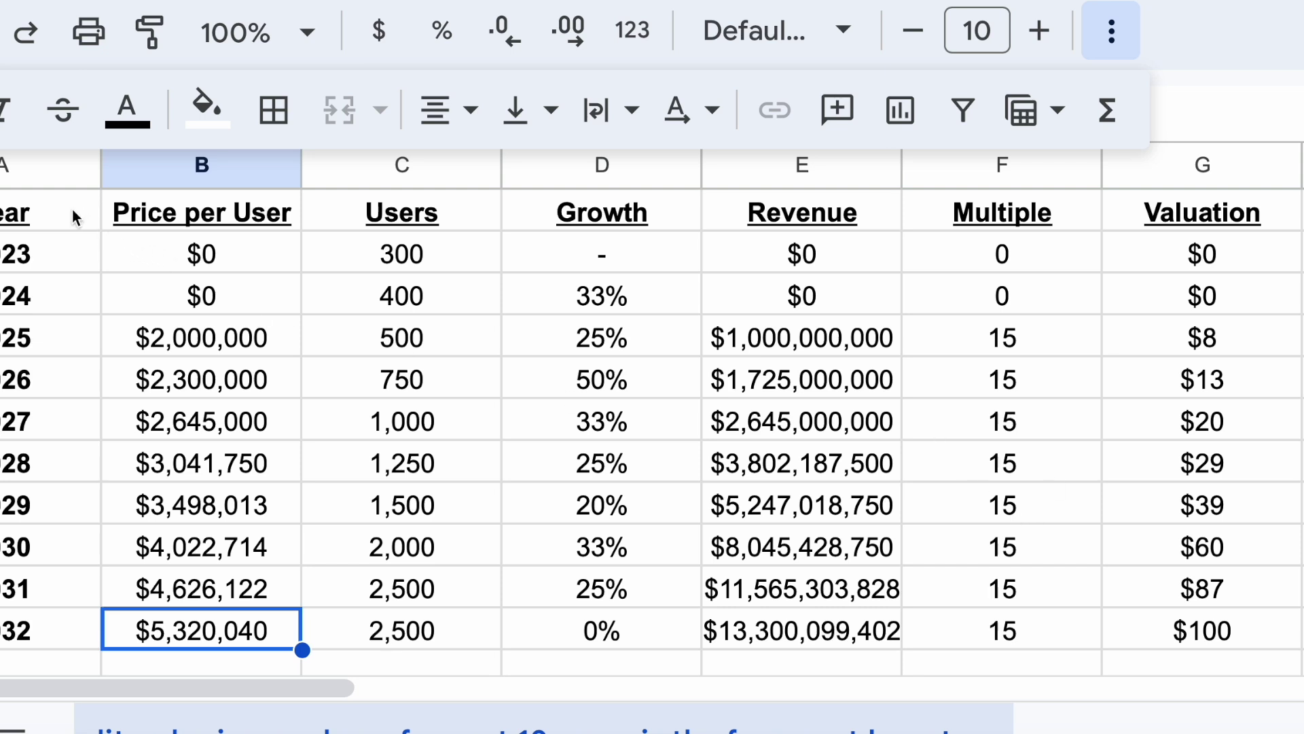
left_click_drag(72, 207, 1248, 637)
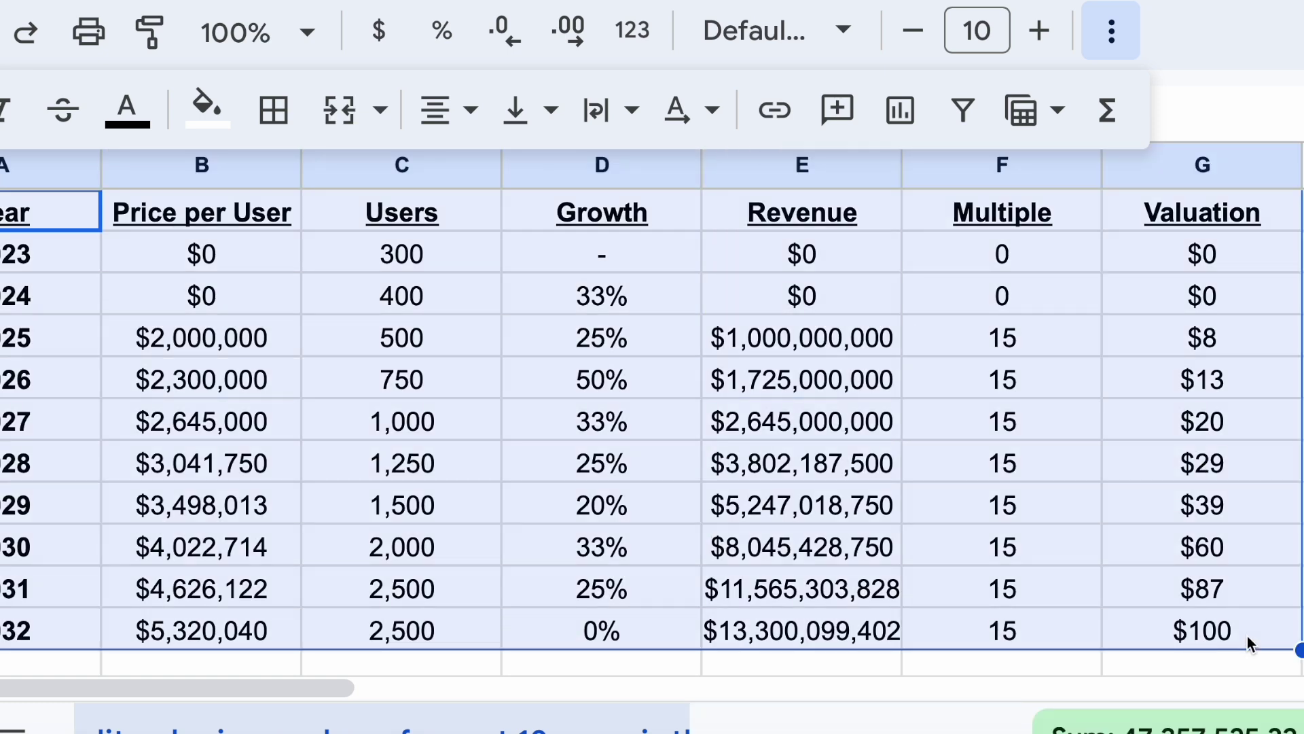